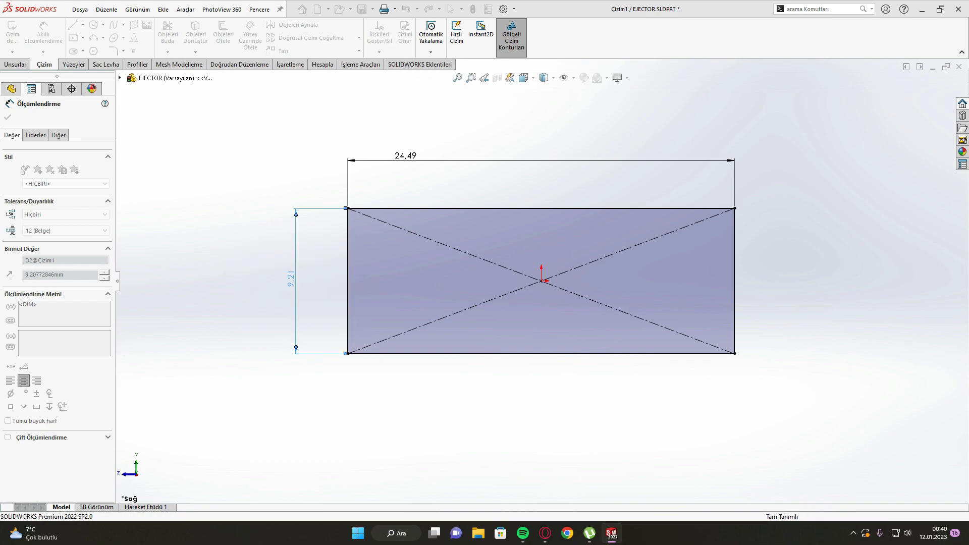
Step: Set the rectangle's height dimension to 5.92 mm
double_click(298, 280)
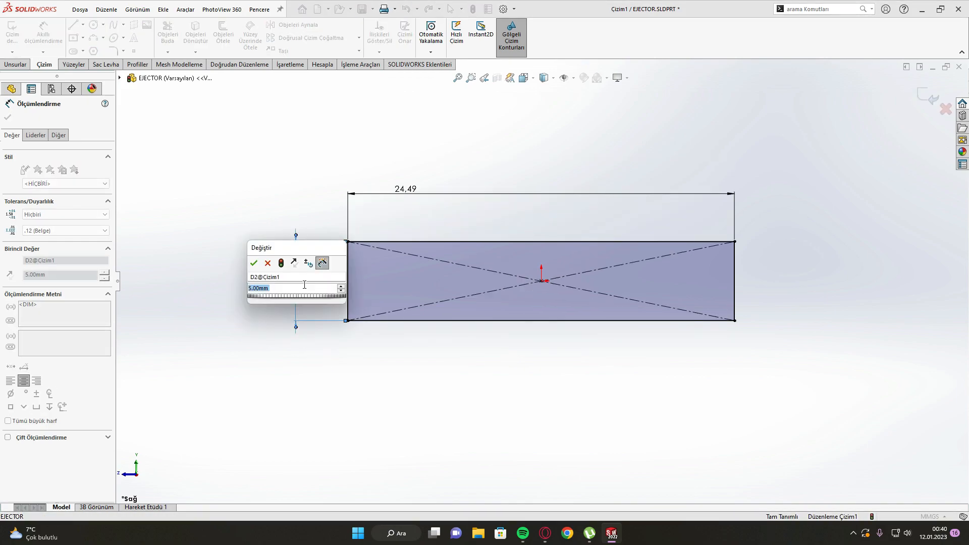
text(5.92)
key(Return)
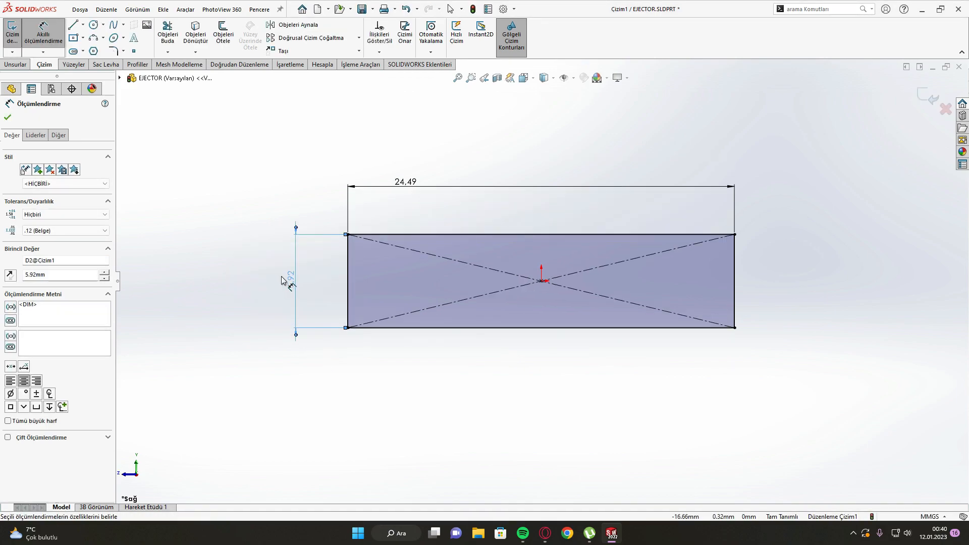
key(Escape)
Step: Sketch a three-point arc from the rectangle's lower-left corner to its top edge, bulging toward the upper left
scroll(487, 267, down, 5)
click(93, 37)
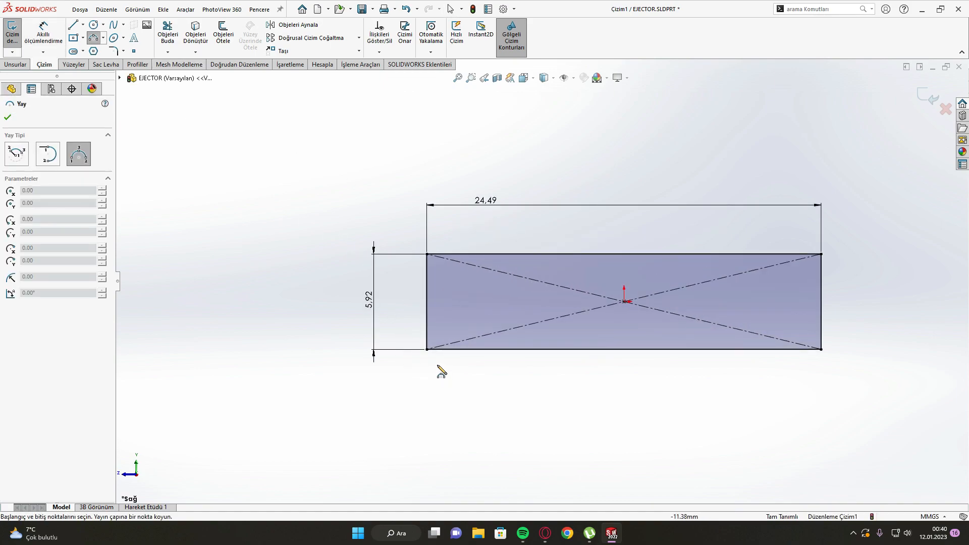
click(426, 349)
click(487, 254)
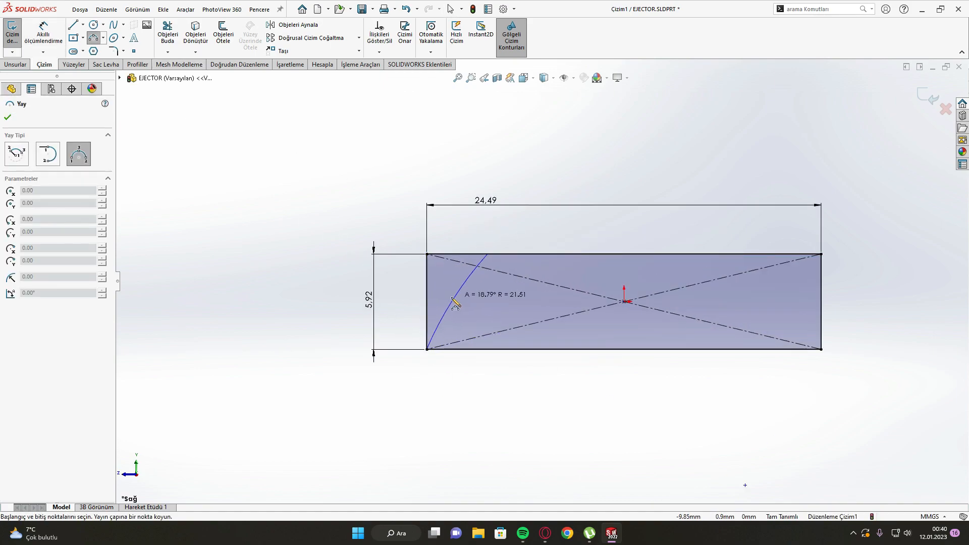
click(443, 293)
Step: Dimension the arc's radius at 30.05 mm
right_drag(457, 353, 464, 281)
click(453, 286)
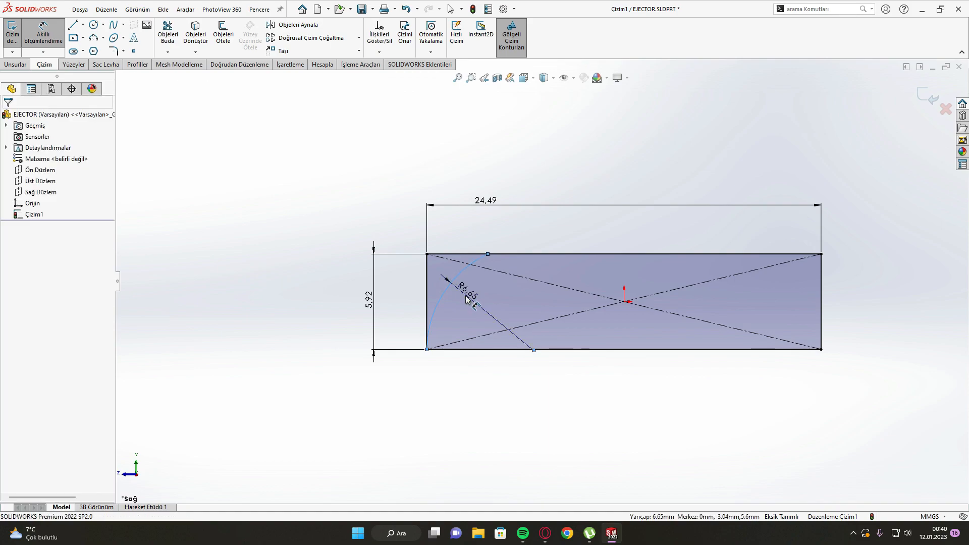
click(457, 286)
text(30,05)
key(Return)
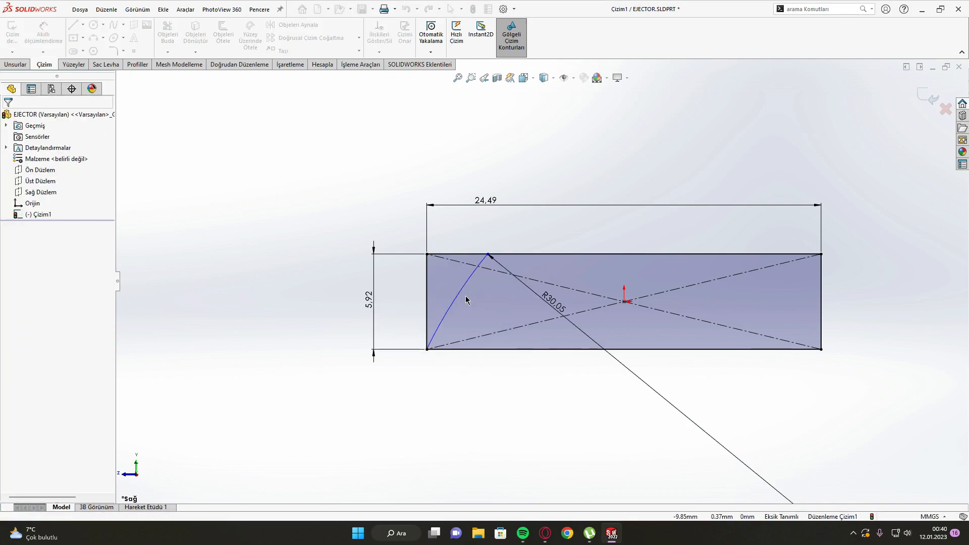
scroll(556, 124, up, 3)
scroll(634, 301, down, 1)
scroll(656, 301, down, 3)
key(Escape)
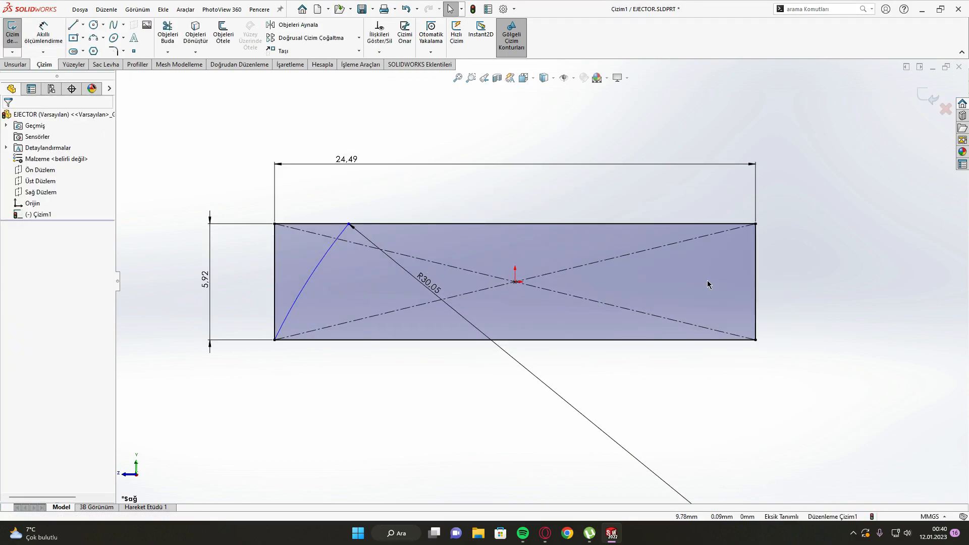
Step: Sketch a slanted line across the rectangle's upper-right corner, from the right edge to the top edge
mouse_move(725, 277)
right_down()
mouse_move(757, 233)
mouse_move(774, 228)
right_up()
click(755, 261)
click(710, 223)
Step: Dimension the angle between the upper slanted line and the top edge at 110°, and reposition the line along the right edge
click(732, 241)
click(716, 223)
click(704, 251)
text(110)
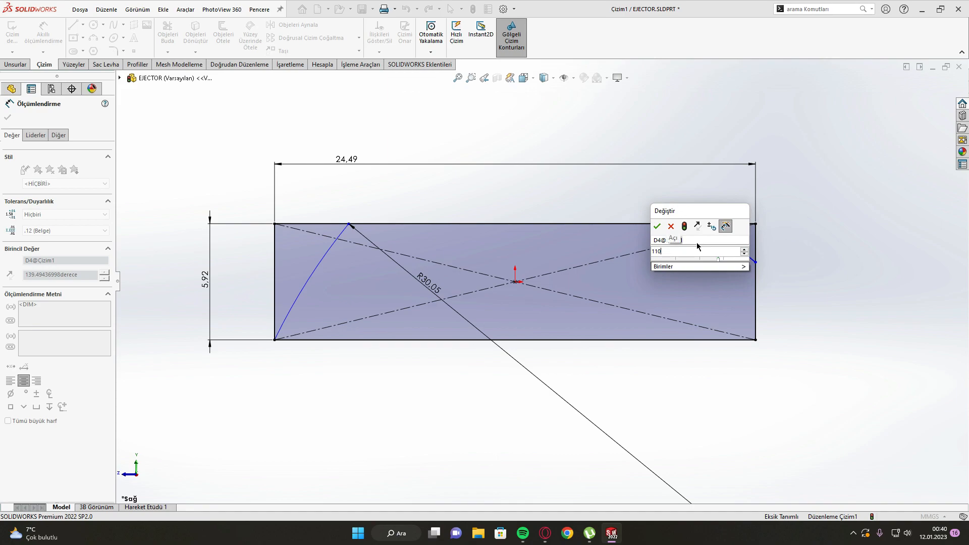
key(Return)
key(Escape)
drag(756, 342, 756, 267)
Step: Sketch a second slanted line across the lower-right corner, from the right edge to the bottom edge
key(l)
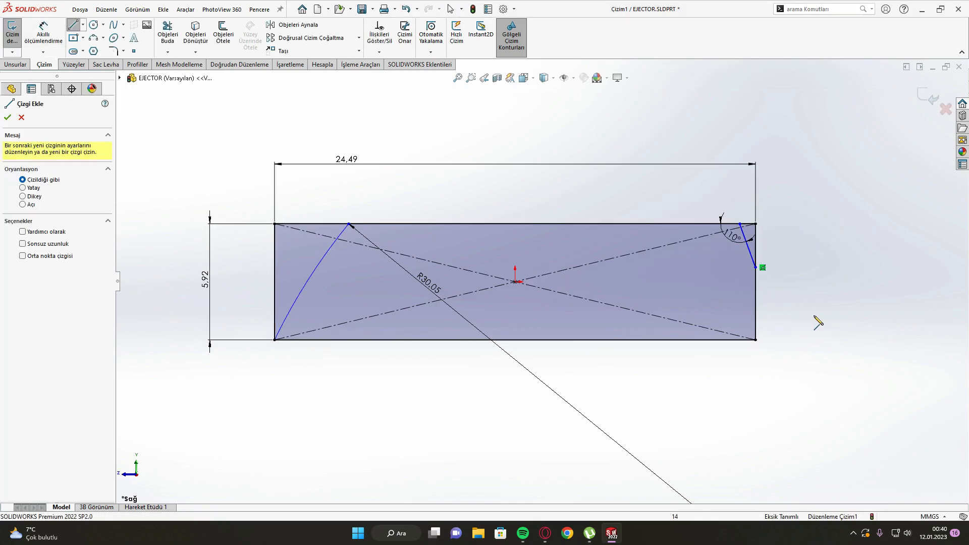
click(755, 296)
click(711, 340)
key(Escape)
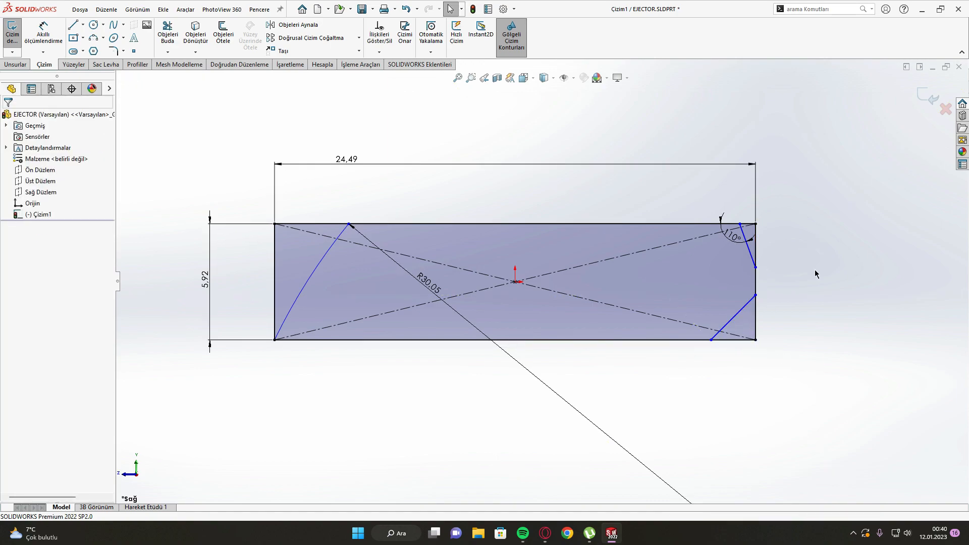
Step: Dimension the lower slanted line at 107.5° to the bottom edge, and move its upper endpoint down the right edge below the other line
key(d)
click(729, 321)
click(696, 340)
click(648, 345)
text(107.5)
key(Return)
key(Escape)
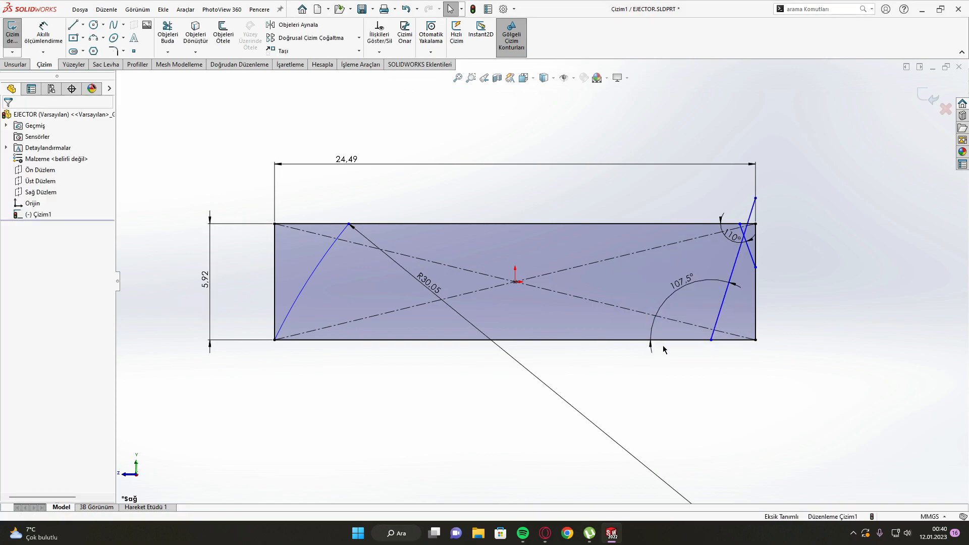
drag(755, 197, 755, 300)
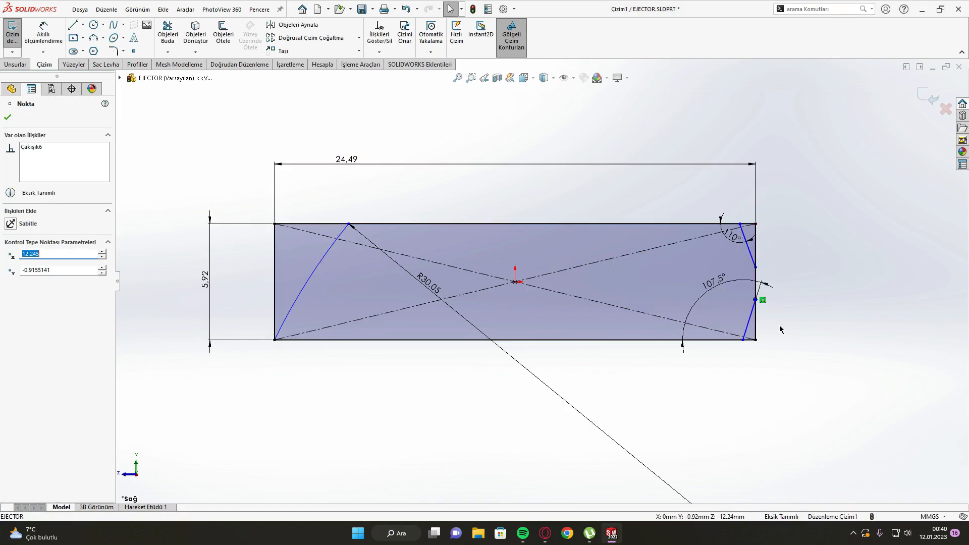
Step: Dimension the vertical gap between the two slanted lines' endpoints on the right edge at 0.51 mm
right_drag(780, 326, 777, 303)
click(755, 300)
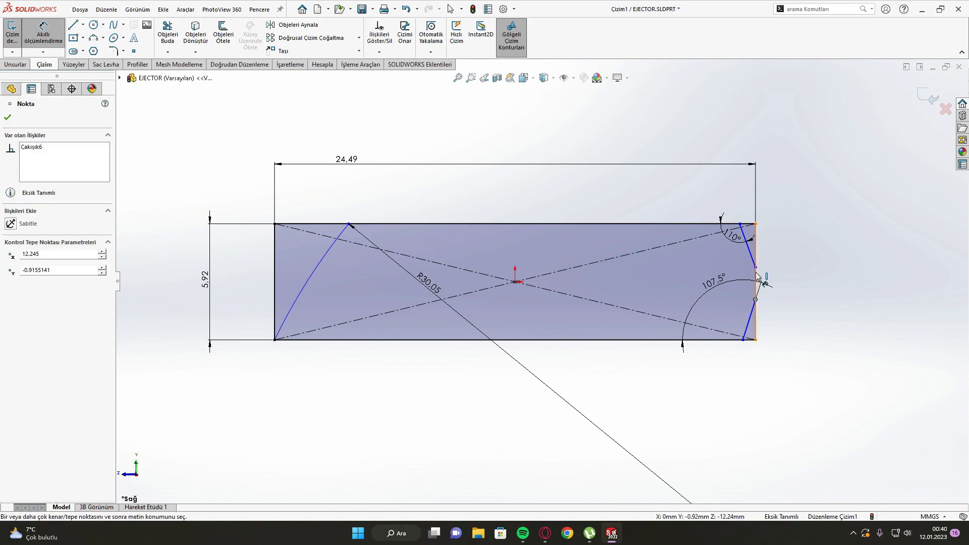
click(787, 275)
key(Return)
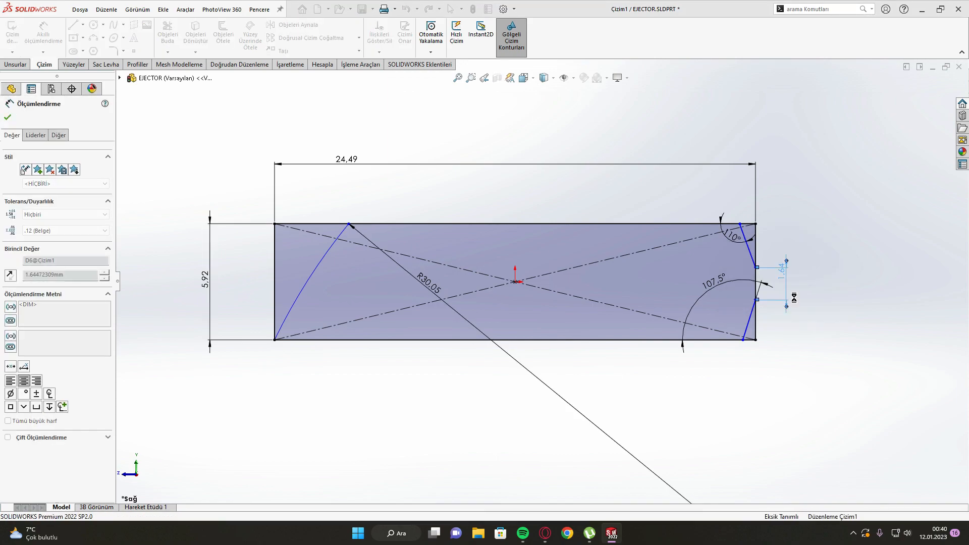
key(Escape)
Step: Dimension the horizontal distance from the lower slanted line's bottom endpoint to the lower-right corner at 0.92 mm
scroll(768, 355, down, 3)
right_drag(746, 377, 737, 348)
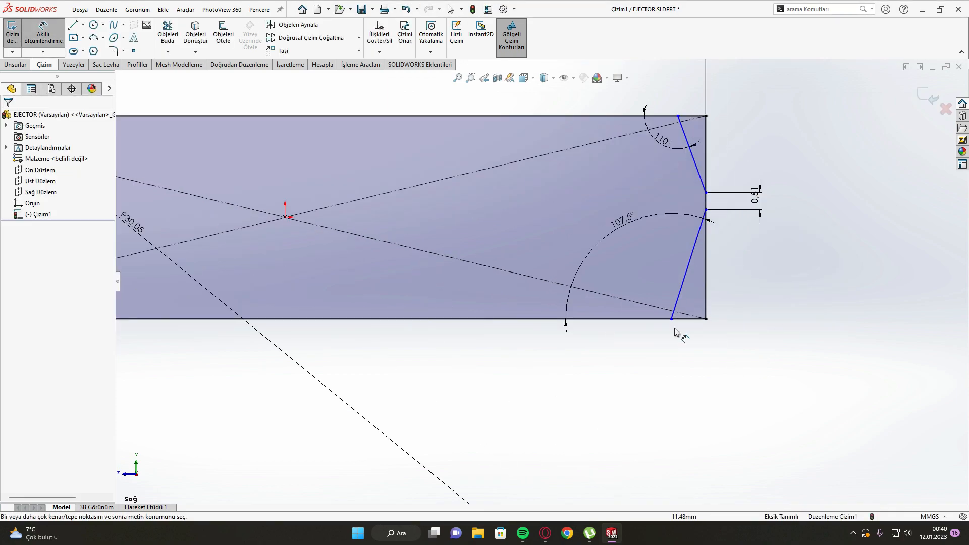
click(672, 320)
click(705, 319)
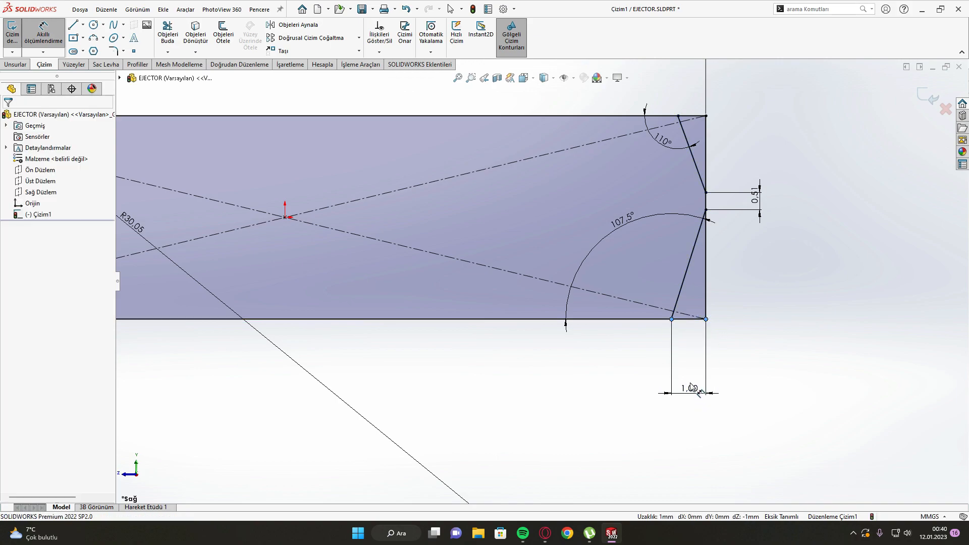
click(688, 383)
text(0,92)
key(Return)
key(Escape)
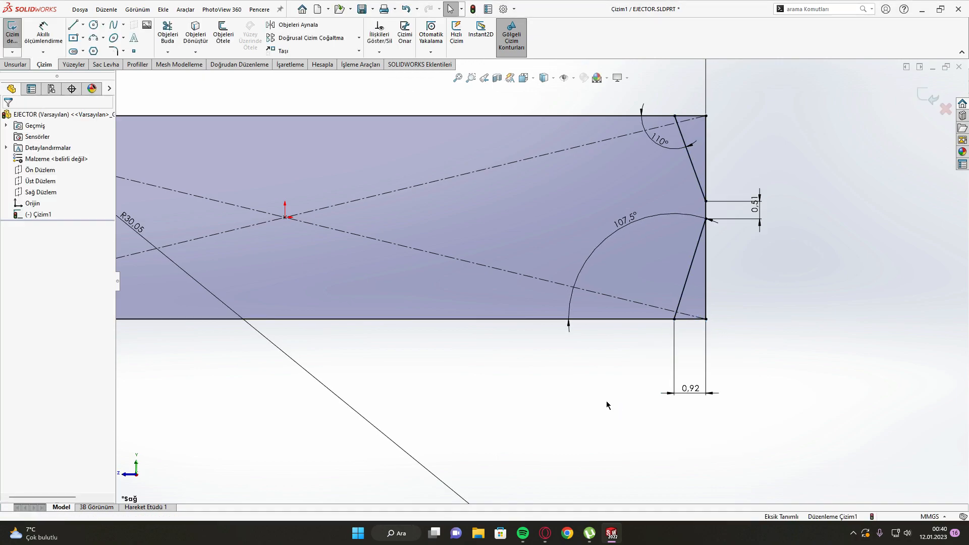
Step: Dimension the distance along the top edge between the arc's endpoint and the upper slanted line at 21.81 mm
key(f)
scroll(622, 333, down, 3)
scroll(505, 283, up, 5)
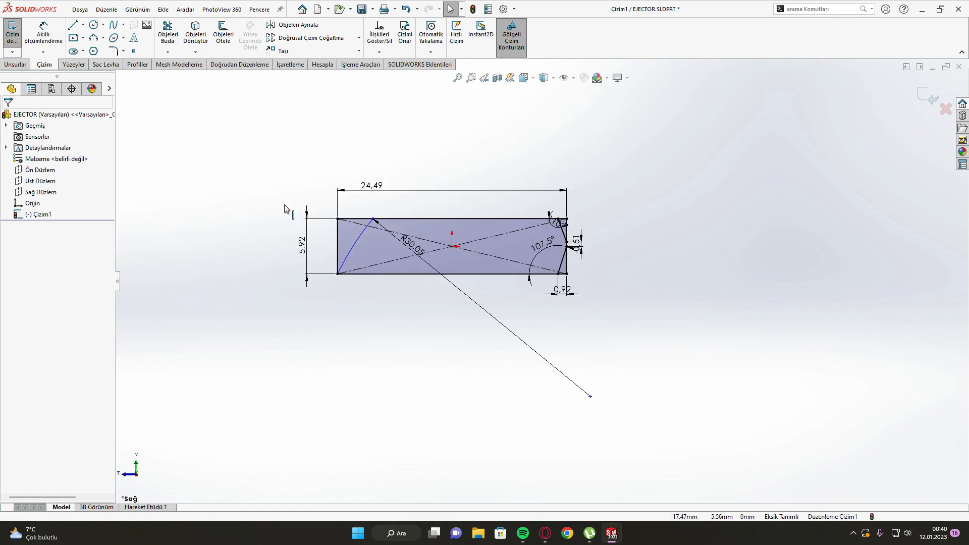
click(372, 219)
click(557, 220)
click(494, 201)
text(21,81)
key(Return)
key(Escape)
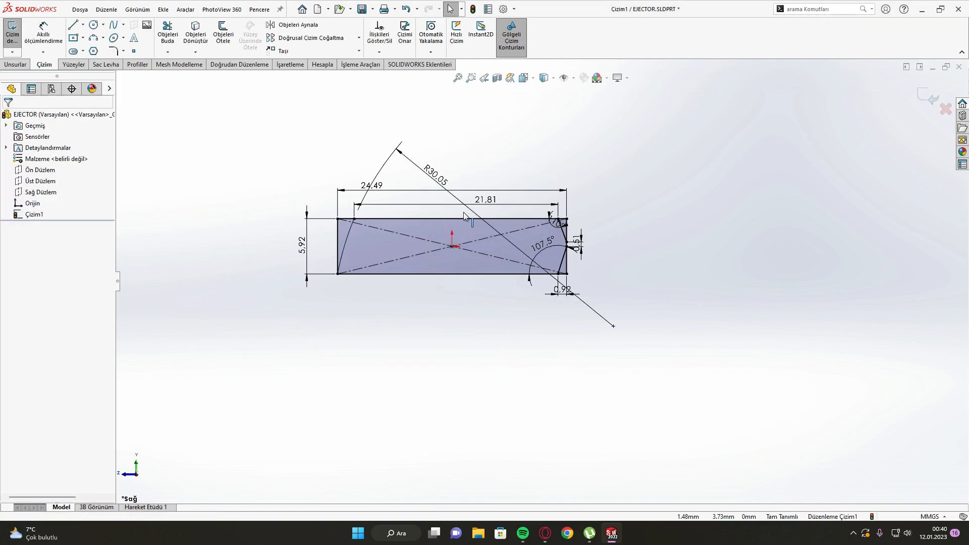
Step: Reposition the arc's radius dimension label over the rectangle, near its top edge
scroll(465, 211, up, 2)
scroll(437, 226, down, 3)
drag(506, 207, 479, 260)
key(Escape)
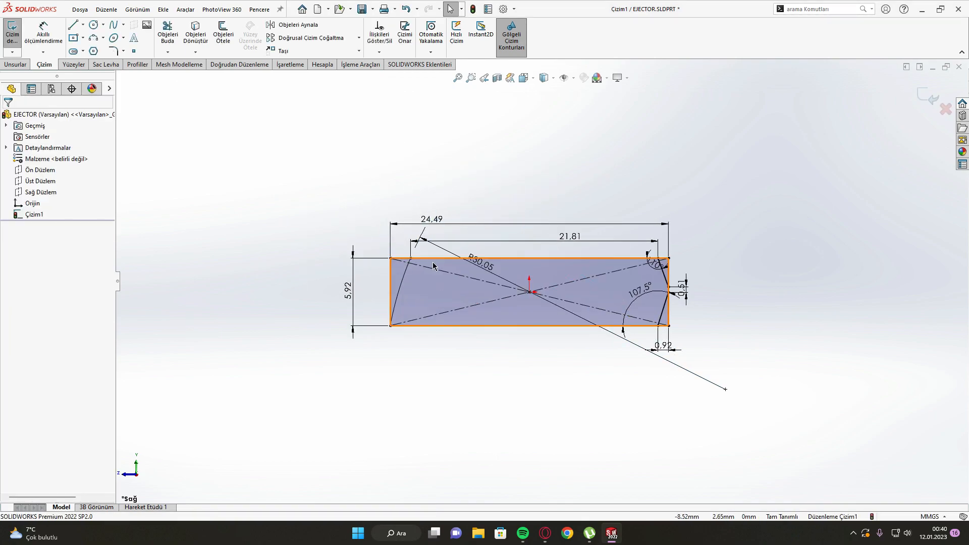
Step: Trim the top-edge and left-edge segments outside the arc, accepting the deletion of their associated dimensions
scroll(400, 264, down, 2)
key(t)
click(401, 256)
click(388, 330)
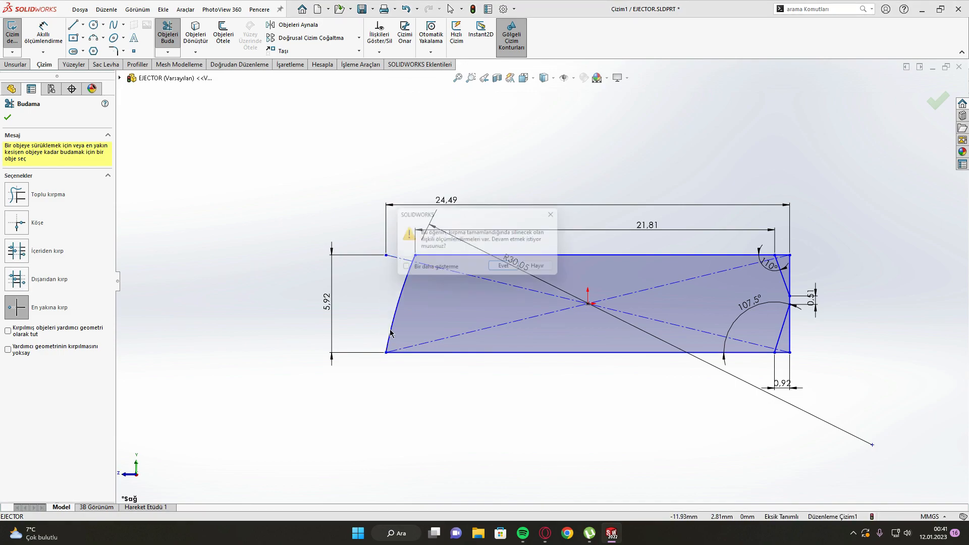
click(506, 271)
Step: Trim the rectangle's corner segments outside the two slanted lines at the right end, accepting the deletion of associated dimensions
scroll(640, 283, down, 3)
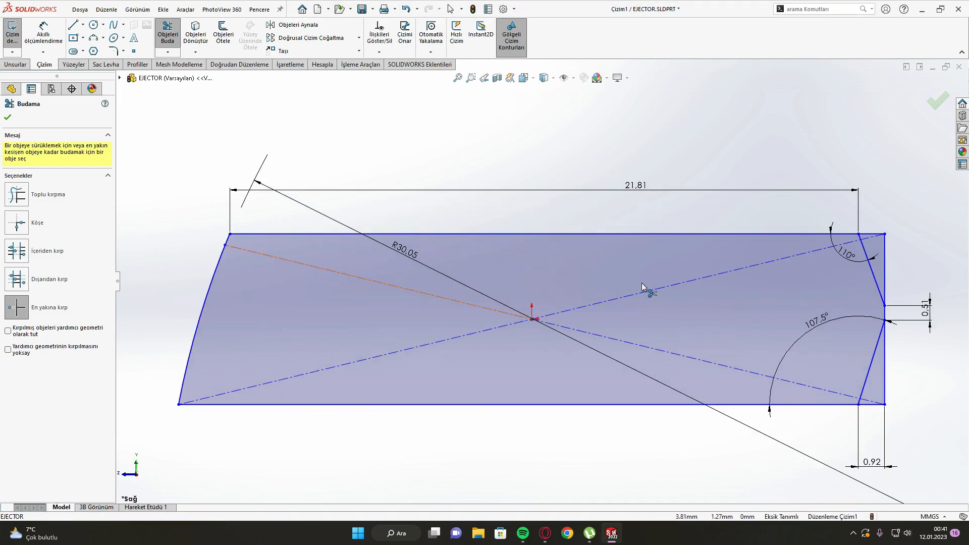
scroll(641, 283, up, 4)
scroll(675, 263, down, 3)
click(631, 273)
click(636, 375)
click(626, 410)
click(627, 408)
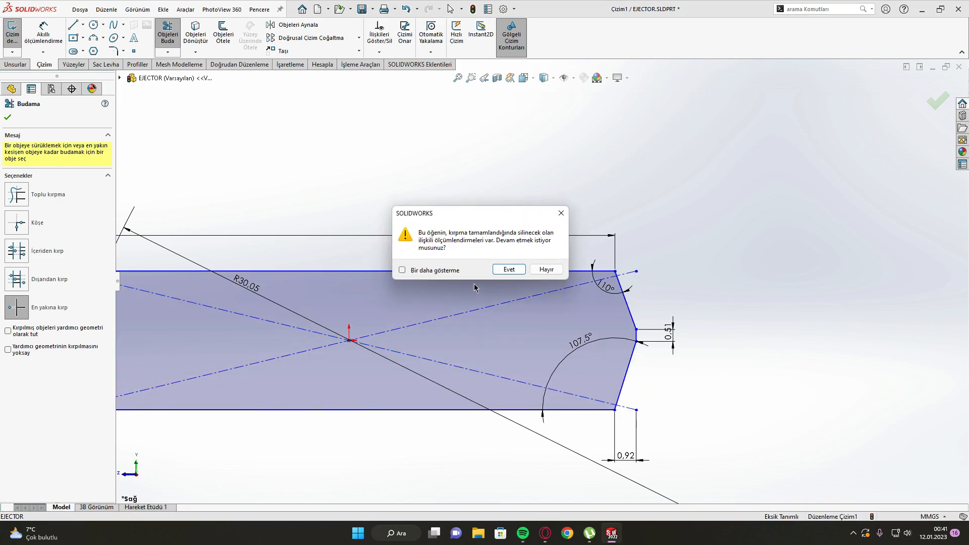
click(509, 270)
scroll(541, 295, up, 3)
scroll(559, 391, down, 3)
key(Escape)
Step: Dimension the horizontal distance between the lower slanted line's two endpoints, keeping the measured value
scroll(589, 343, up, 3)
right_drag(584, 277, 583, 237)
scroll(584, 241, up, 5)
click(598, 316)
scroll(541, 358, down, 5)
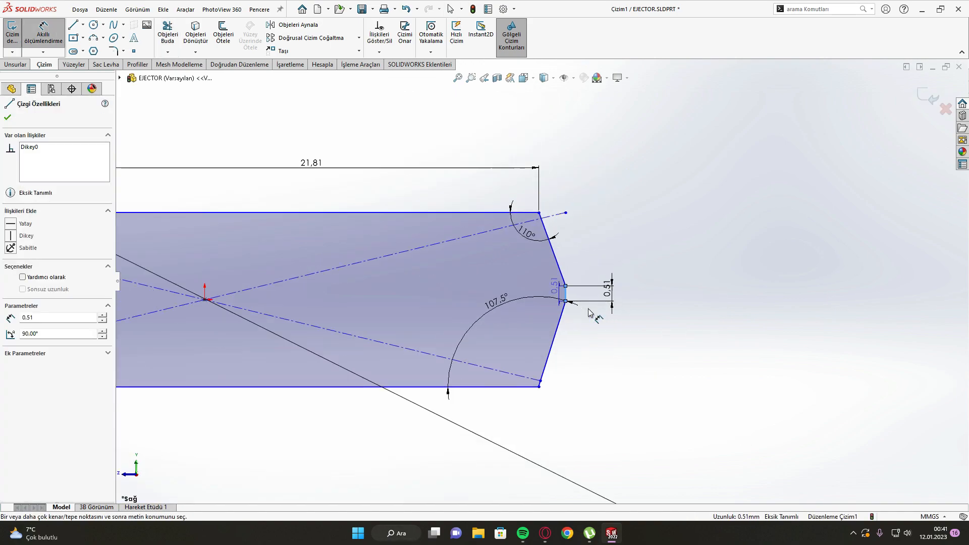
click(539, 354)
click(557, 296)
click(552, 384)
click(510, 374)
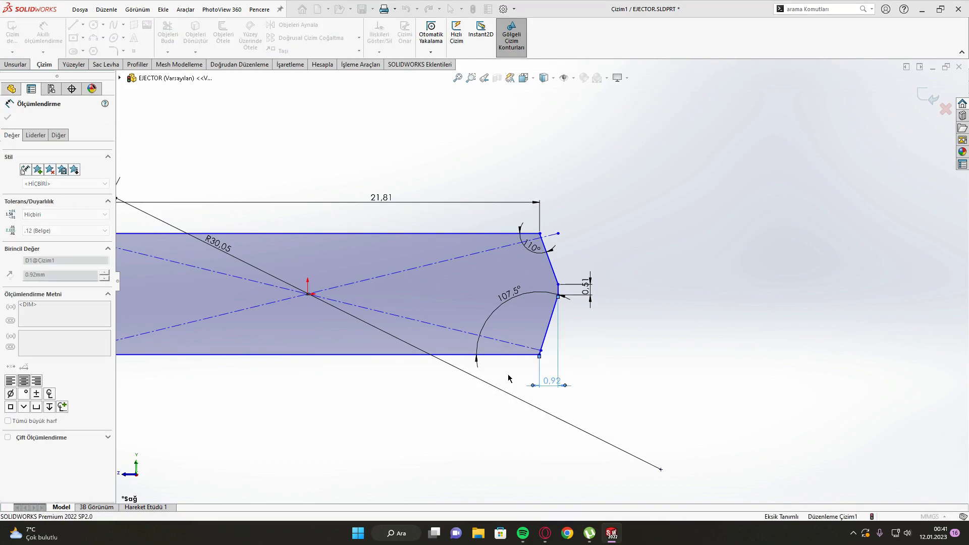
Step: Dimension the length of the profile's bottom edge, keeping the measured value
scroll(508, 380, down, 4)
click(434, 315)
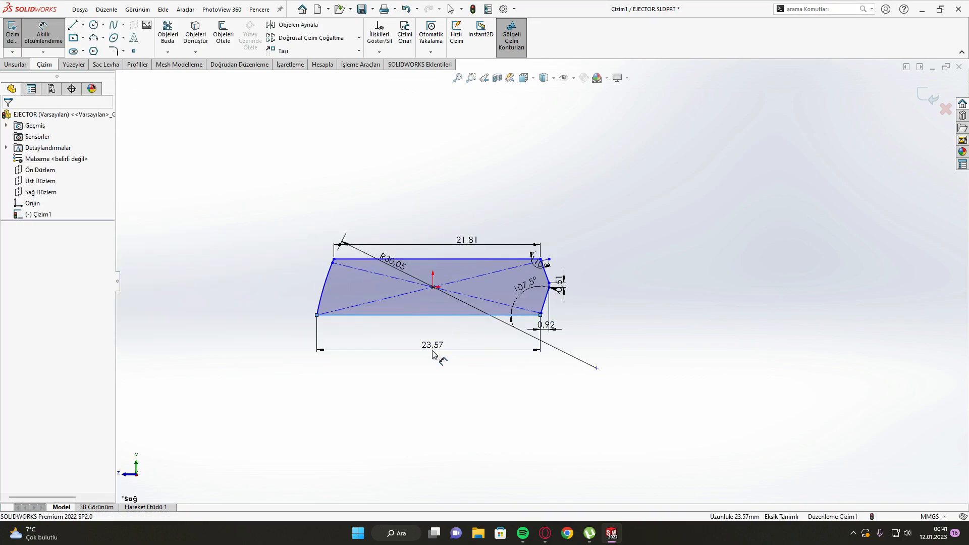
click(401, 348)
click(390, 336)
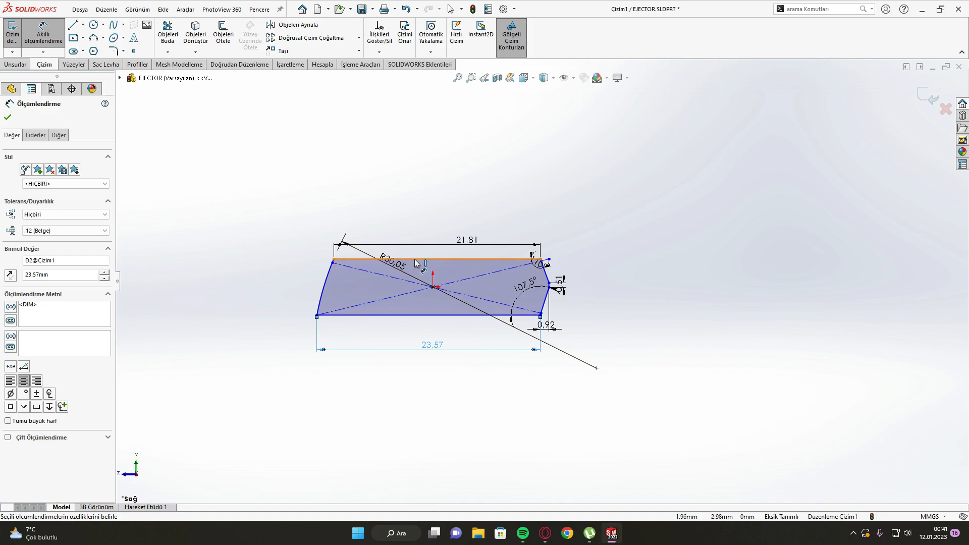
Step: Dimension the profile's height from the bottom edge to the upper-left point, keeping the measured value
click(406, 315)
click(332, 259)
click(228, 292)
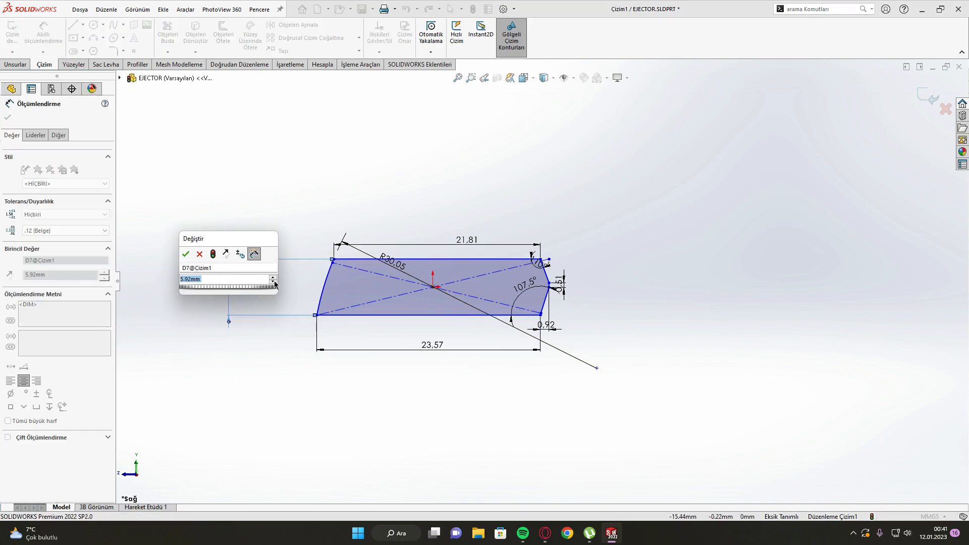
click(186, 254)
Step: Try to dimension the overall profile length from the lower-left point to the short vertical edge at the right end
scroll(476, 289, down, 3)
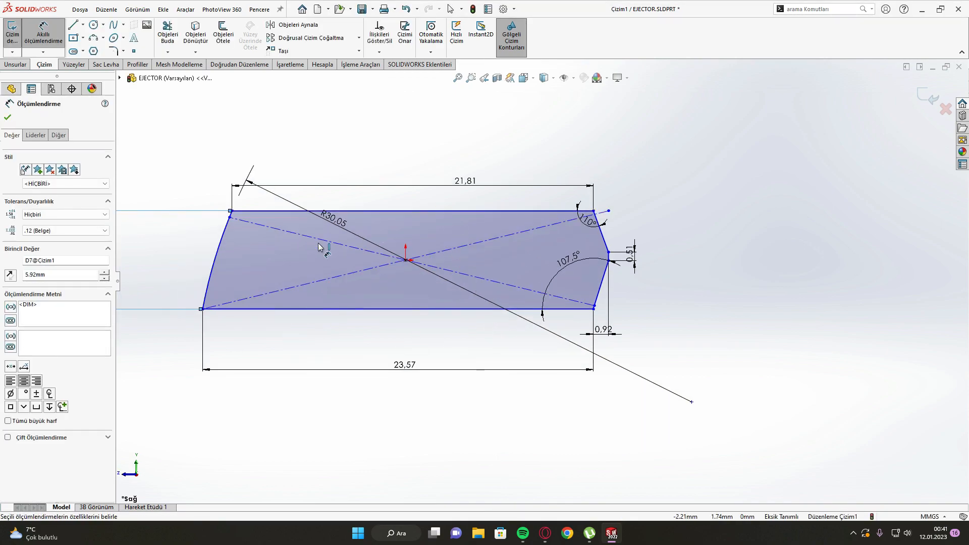
click(203, 309)
click(607, 257)
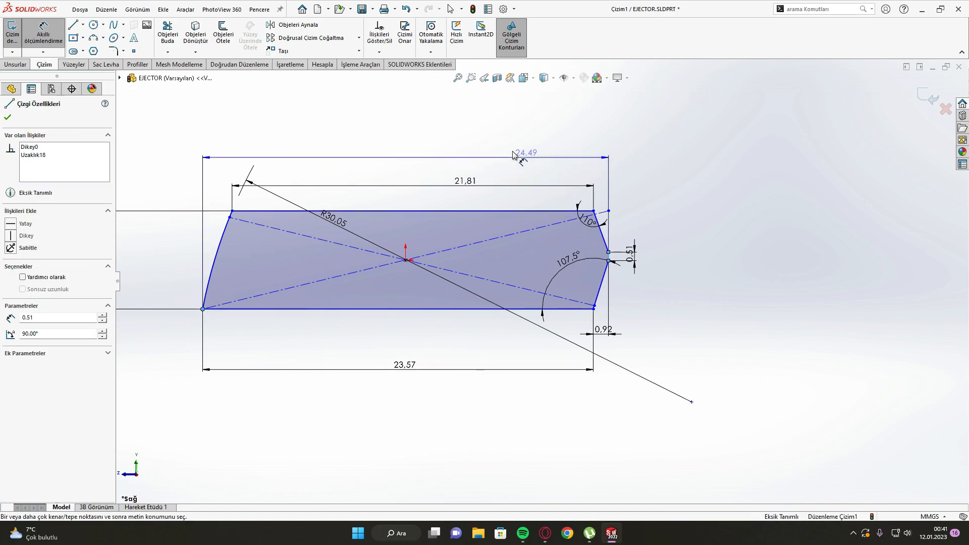
click(527, 144)
click(548, 290)
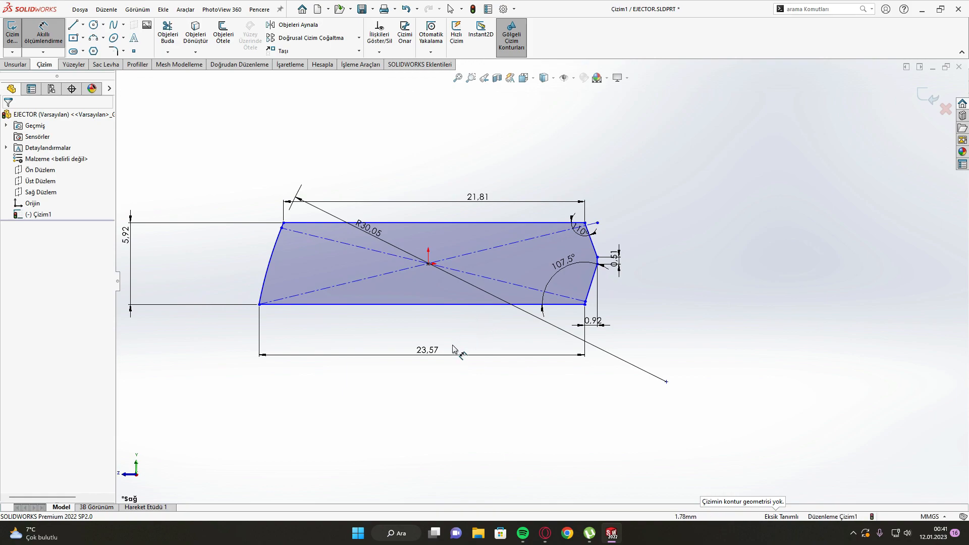
key(Escape)
Step: Apply a Fix relation to the profile's top edge
scroll(442, 348, down, 2)
scroll(443, 348, up, 2)
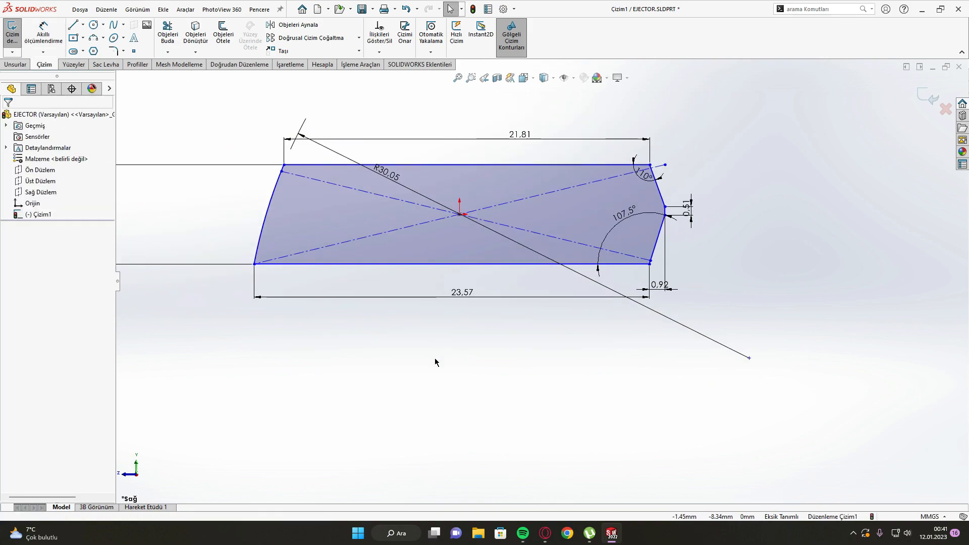
scroll(415, 303, up, 2)
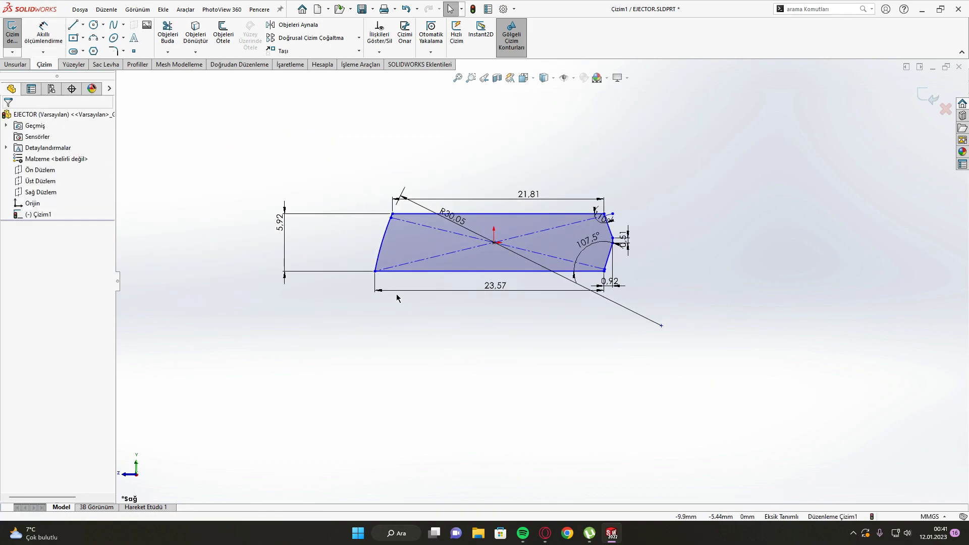
click(407, 216)
click(465, 171)
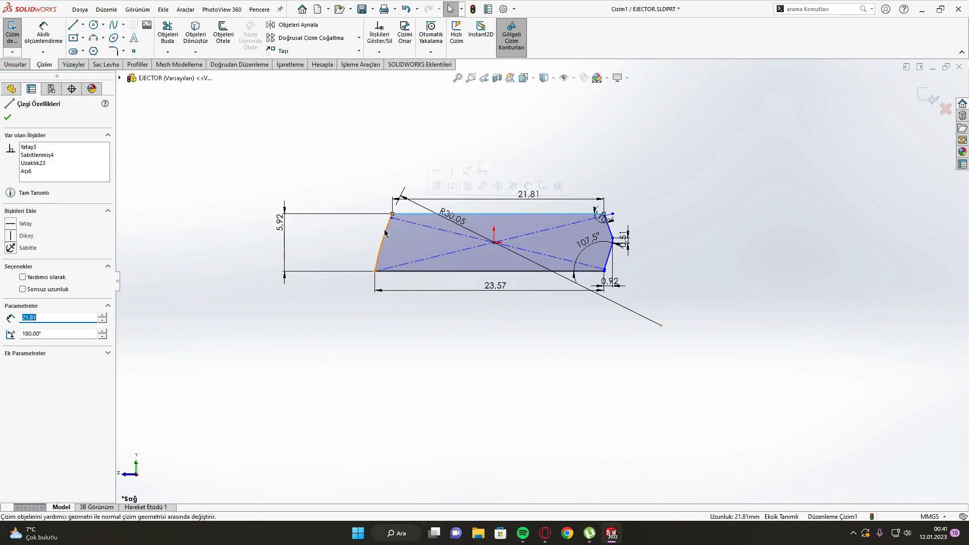
Step: Try to apply a Fix relation to the left arc and the three short edges at the profile's right end
click(451, 216)
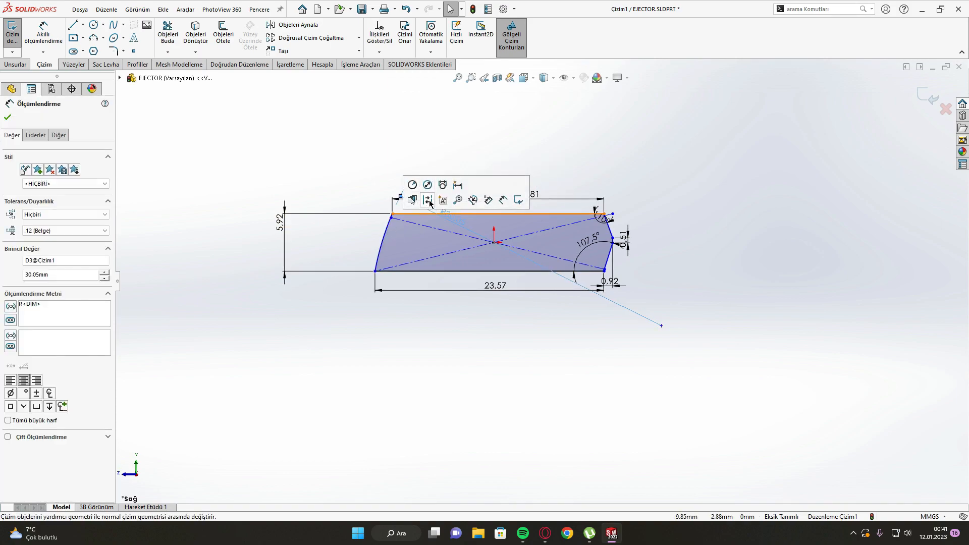
click(381, 244)
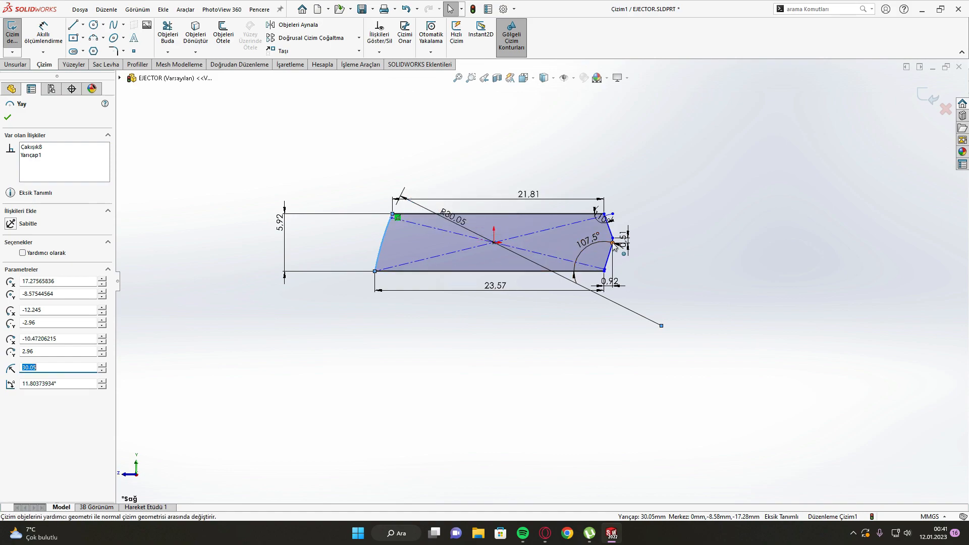
scroll(614, 246, down, 5)
ctrl+click(588, 254)
ctrl+click(578, 224)
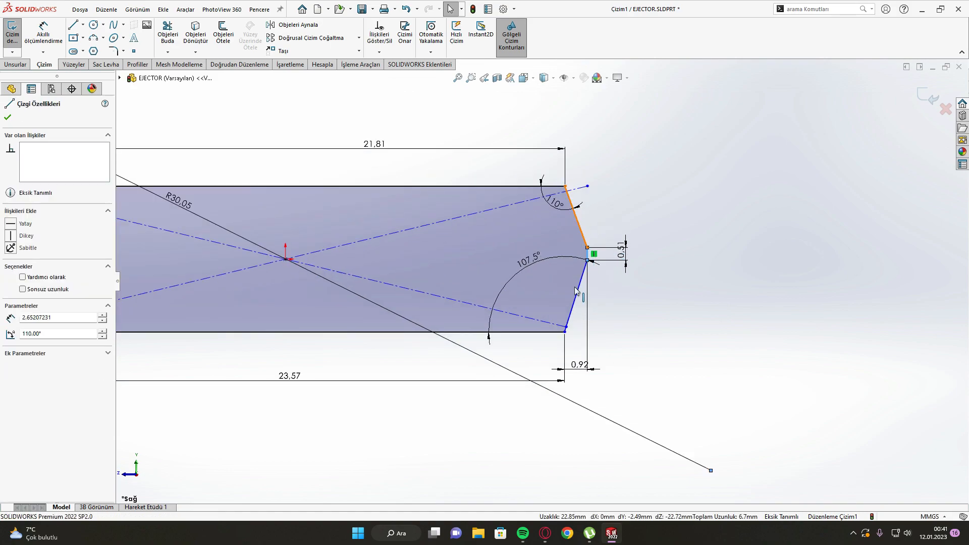
ctrl+click(578, 290)
scroll(436, 288, up, 4)
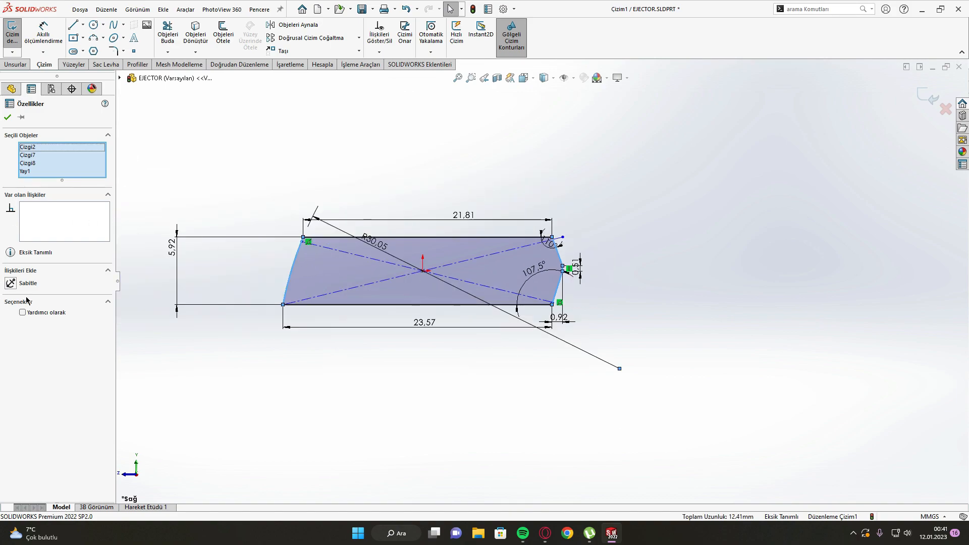
click(11, 284)
scroll(438, 344, down, 7)
scroll(430, 337, up, 5)
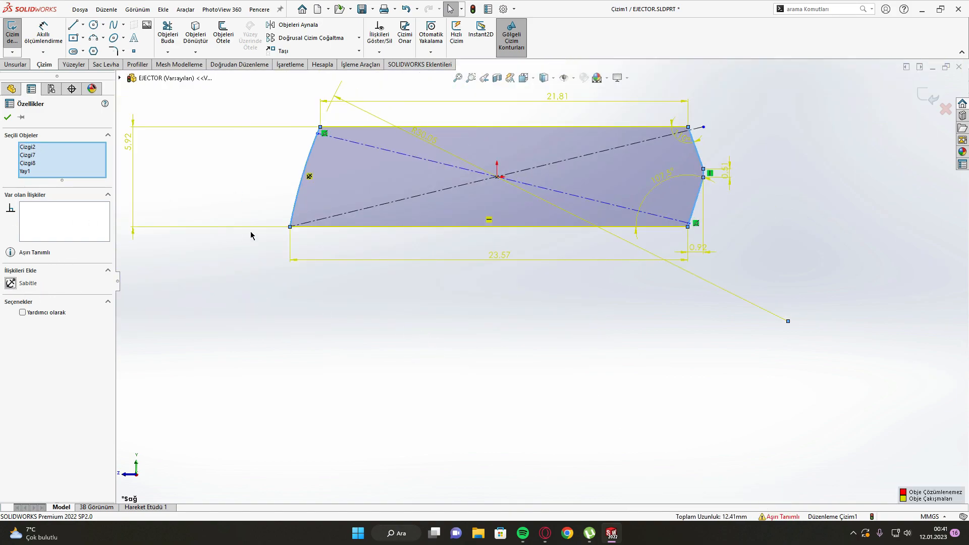
Step: Try to resolve the conflict by deleting the bottom edge's Horizontal relation and its length dimension
click(490, 221)
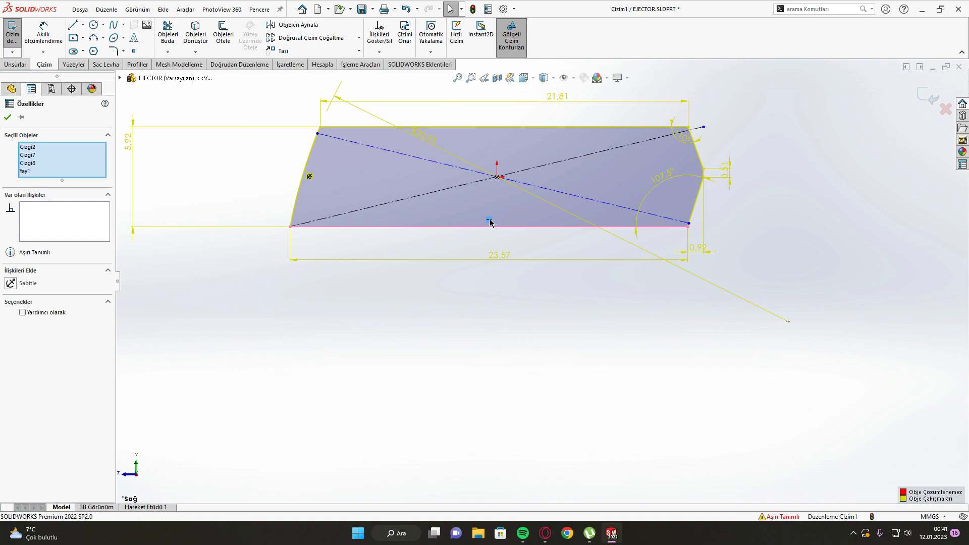
key(Delete)
click(499, 256)
key(Delete)
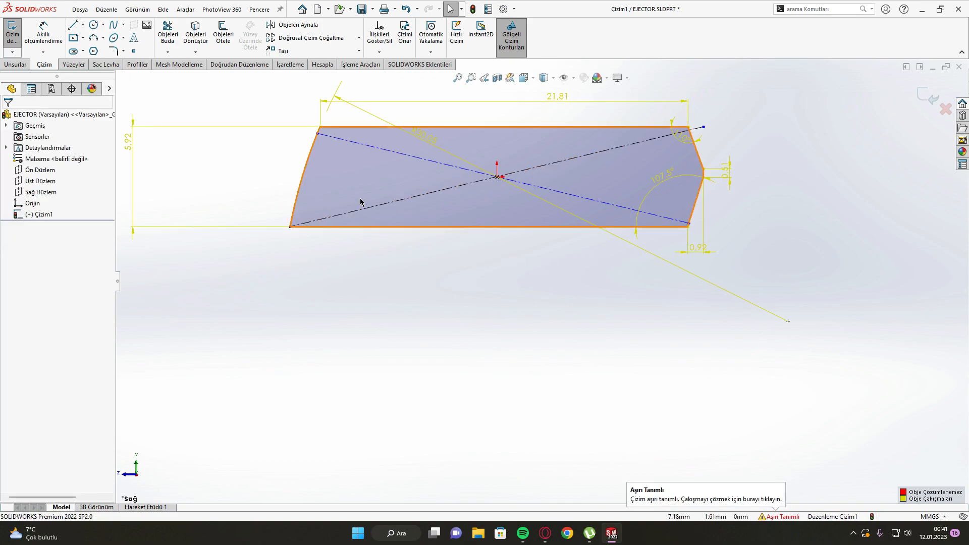
scroll(372, 187, up, 3)
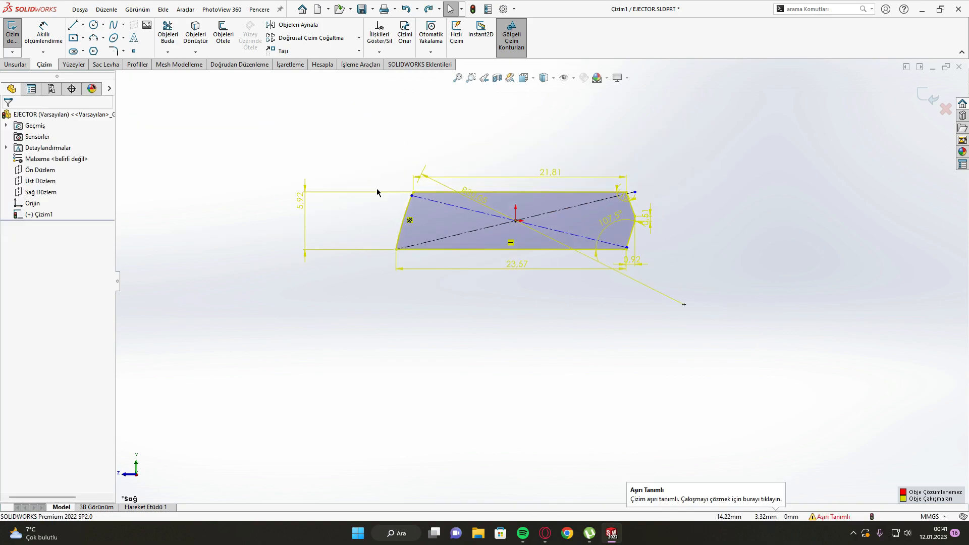
Step: Undo the deletions and the Fix relation on the arc and right-end edges
key(ctrl+z)
scroll(411, 240, down, 2)
click(429, 280)
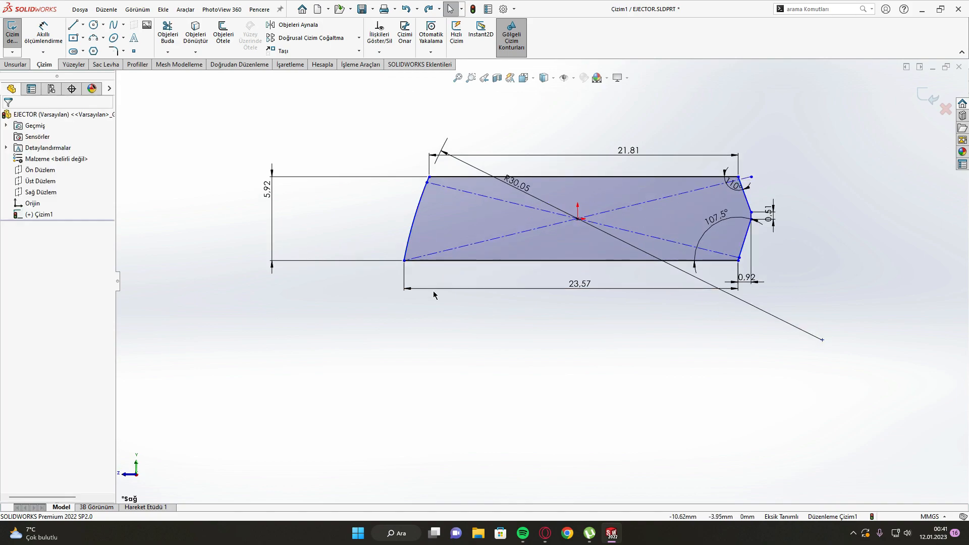
Step: Sketch a three-line rectangular leg about 1.67 mm wide and 4.15 mm long below the bottom edge, near the arc end
scroll(473, 338, down, 4)
scroll(473, 338, up, 5)
scroll(541, 170, down, 3)
scroll(542, 170, up, 2)
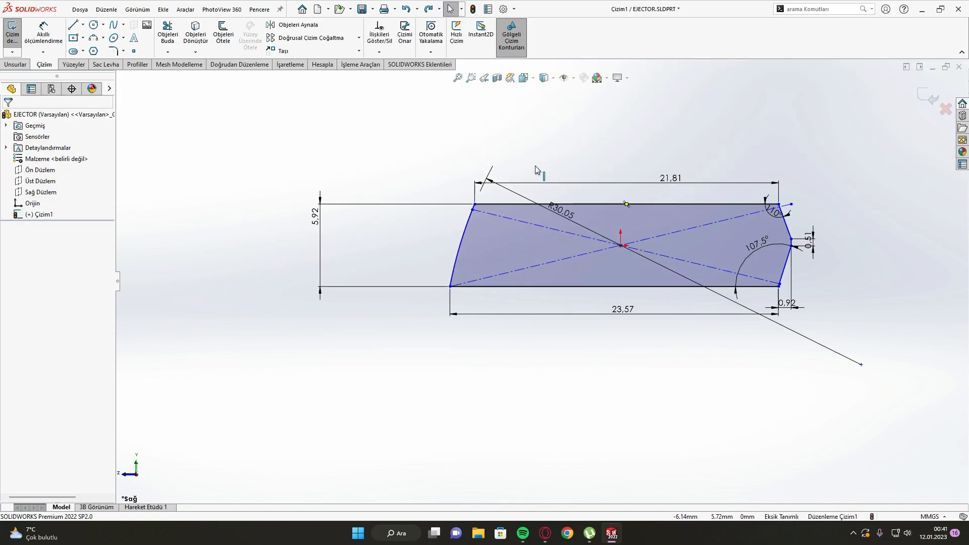
scroll(510, 285, down, 2)
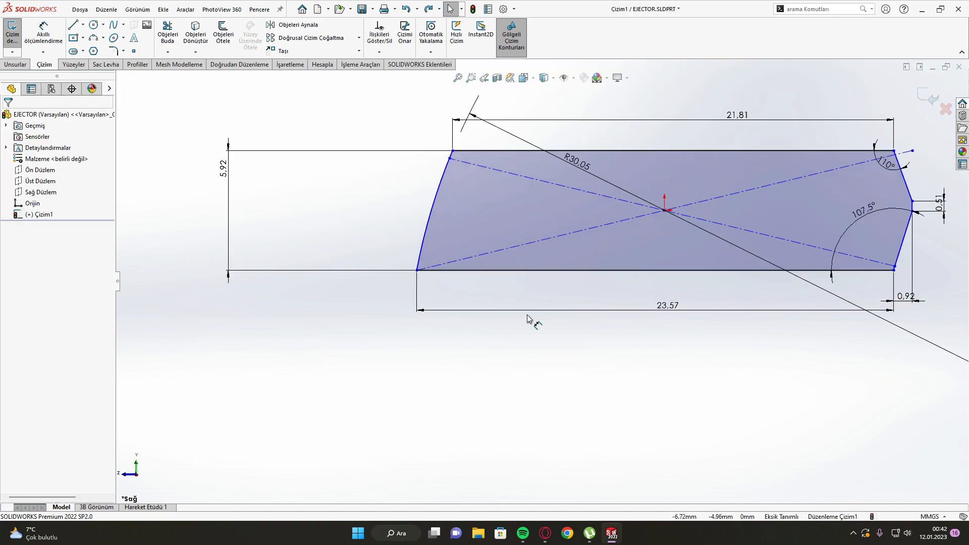
key(l)
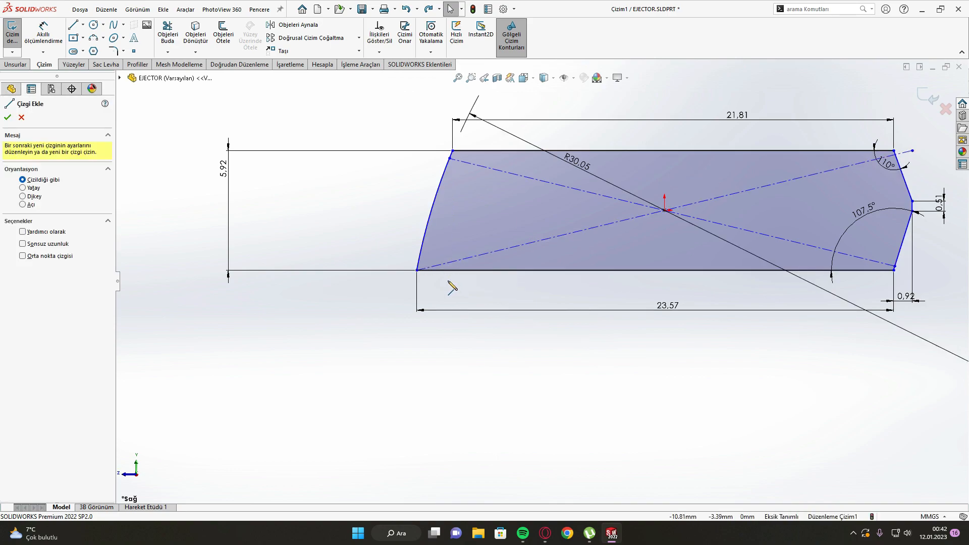
click(472, 271)
click(472, 354)
click(507, 354)
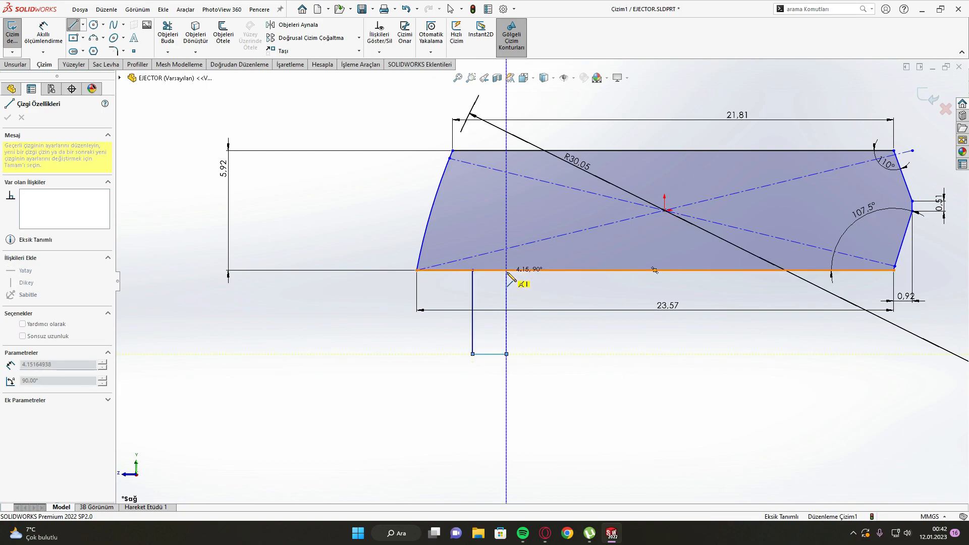
click(507, 270)
key(Escape)
Step: Dimension the leg's width as 2.45/2 mm
key(d)
click(487, 355)
click(494, 410)
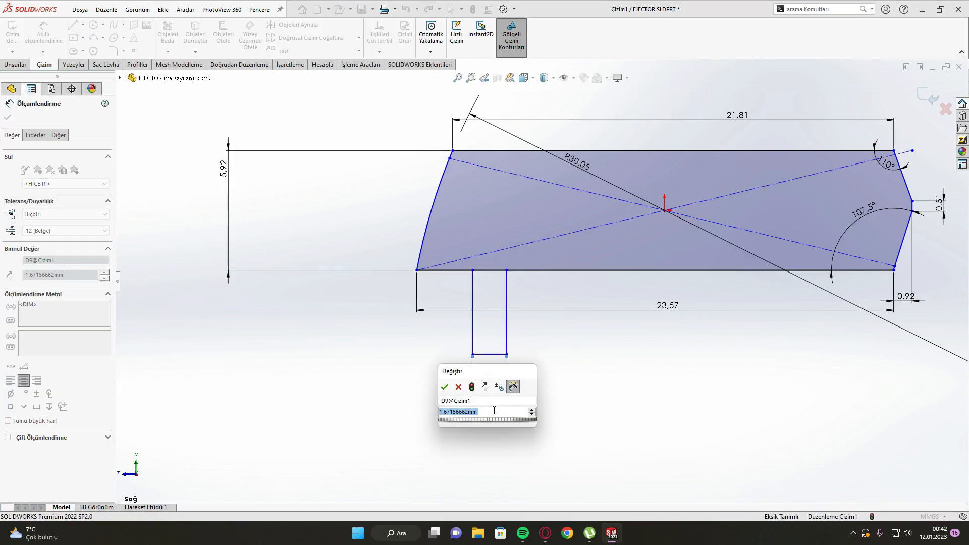
text(2,45/2)
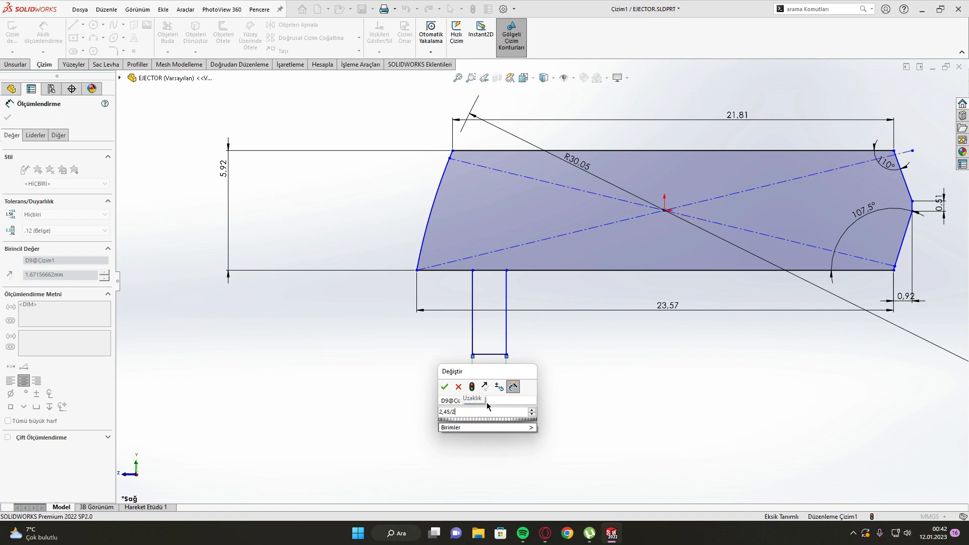
key(Return)
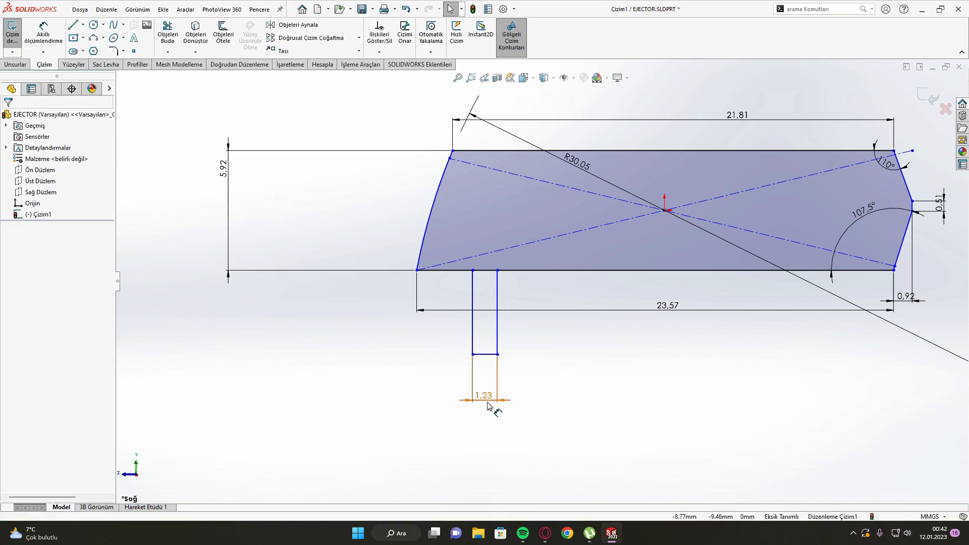
Step: Dimension the distance from the profile's lower-left point to the leg's left line as 5.055 mm
click(470, 292)
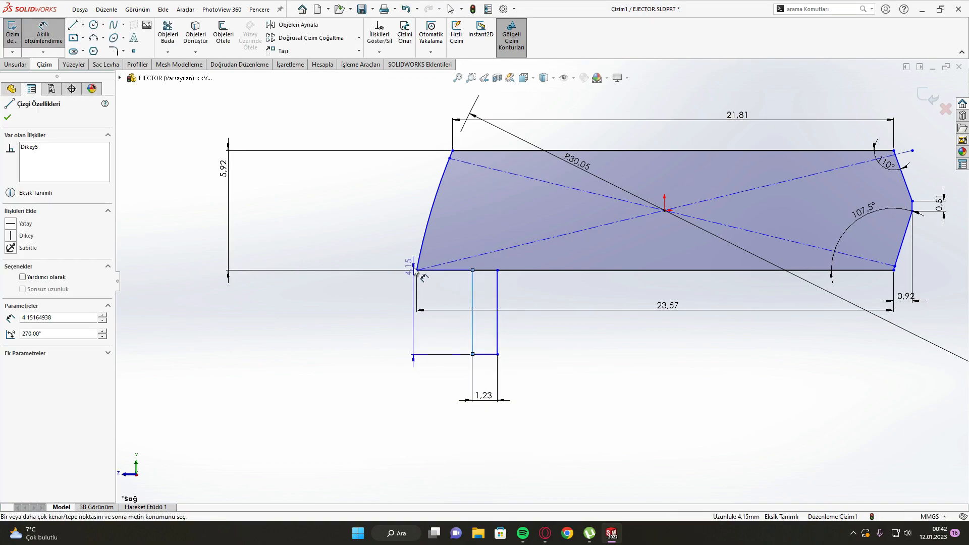
click(417, 270)
click(431, 330)
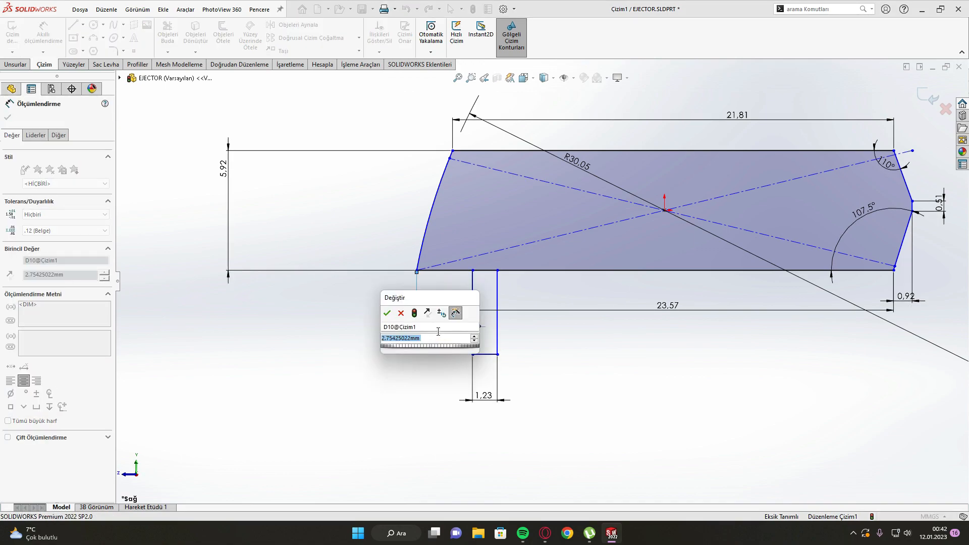
text(3,83+1,)
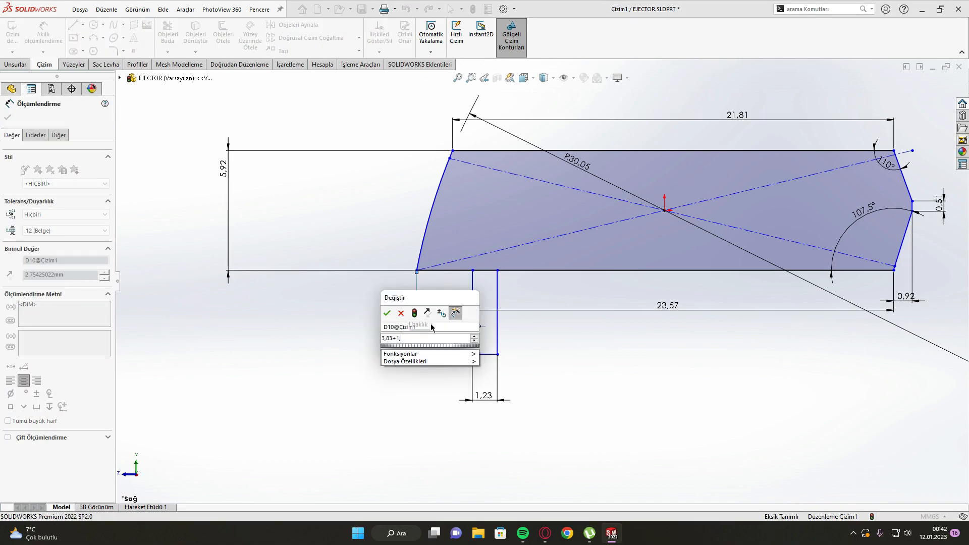
text(25)
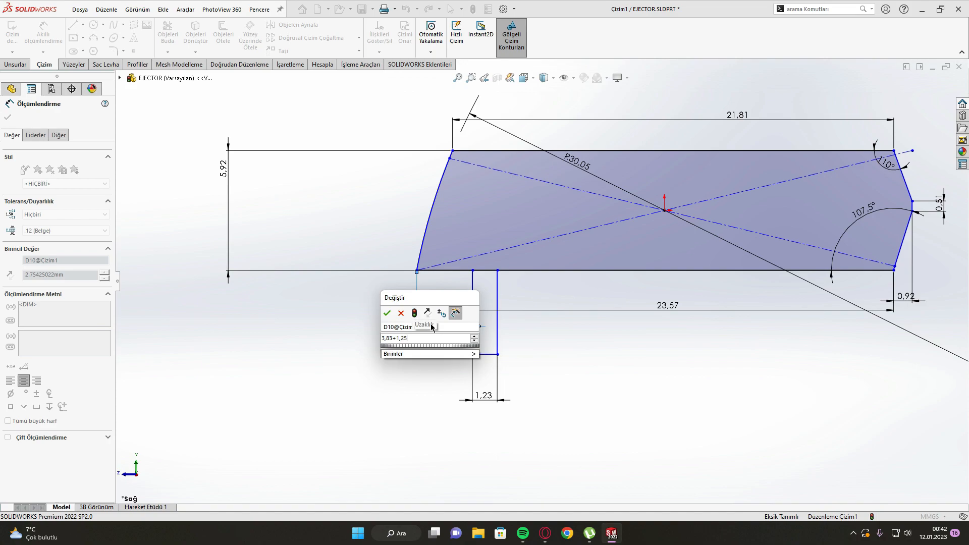
text(25)
key(Return)
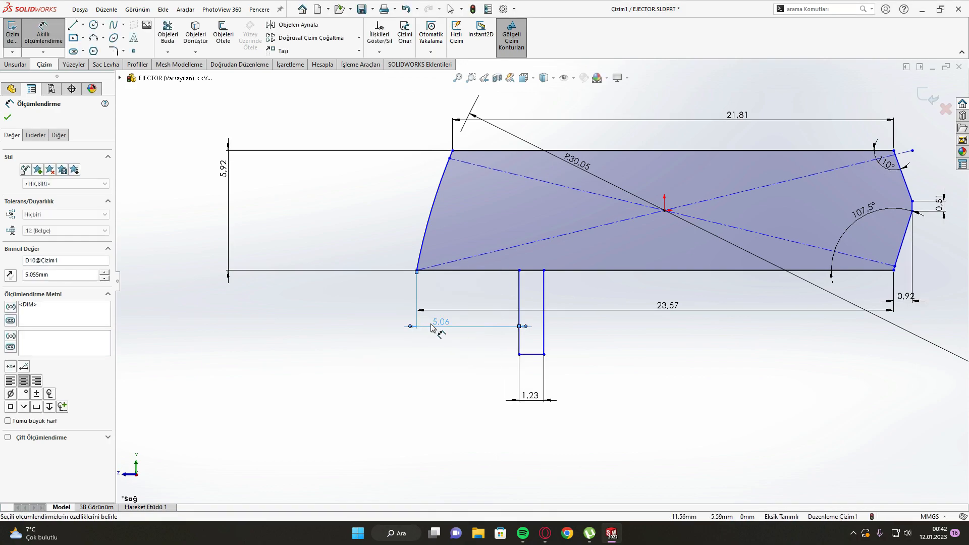
Step: Add an equal-distance 0.25 mm sketch chamfer to the leg's lower-right corner
scroll(472, 316, down, 2)
scroll(514, 301, up, 5)
scroll(395, 321, down, 5)
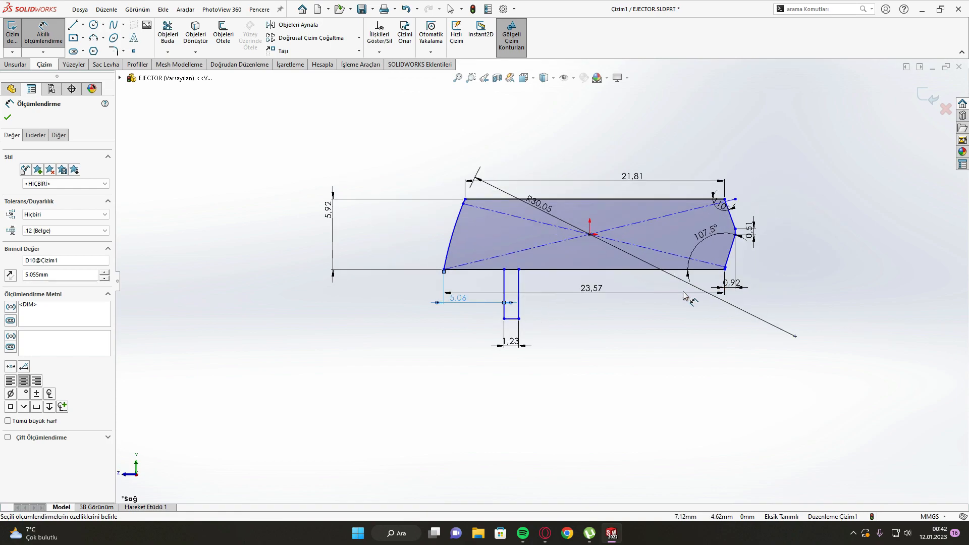
key(Escape)
click(123, 51)
click(134, 73)
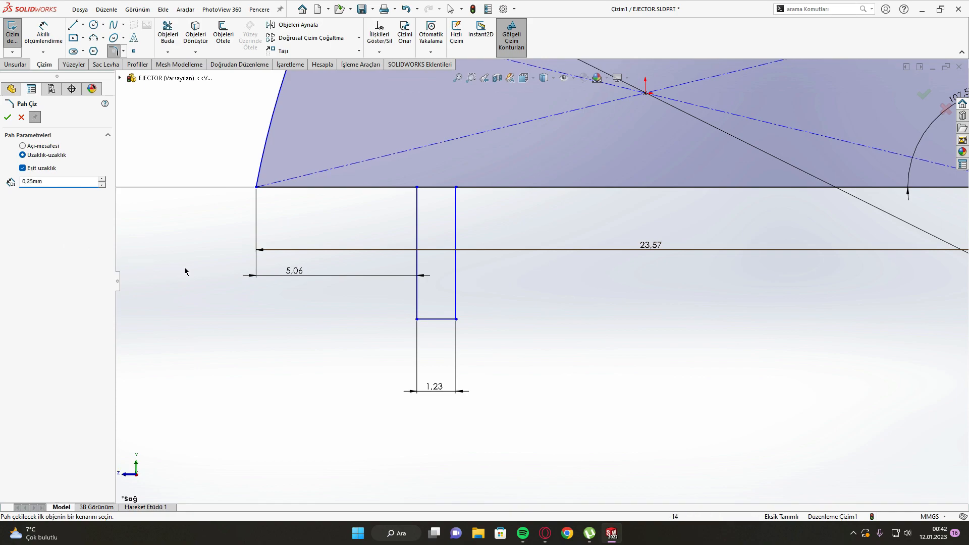
click(451, 320)
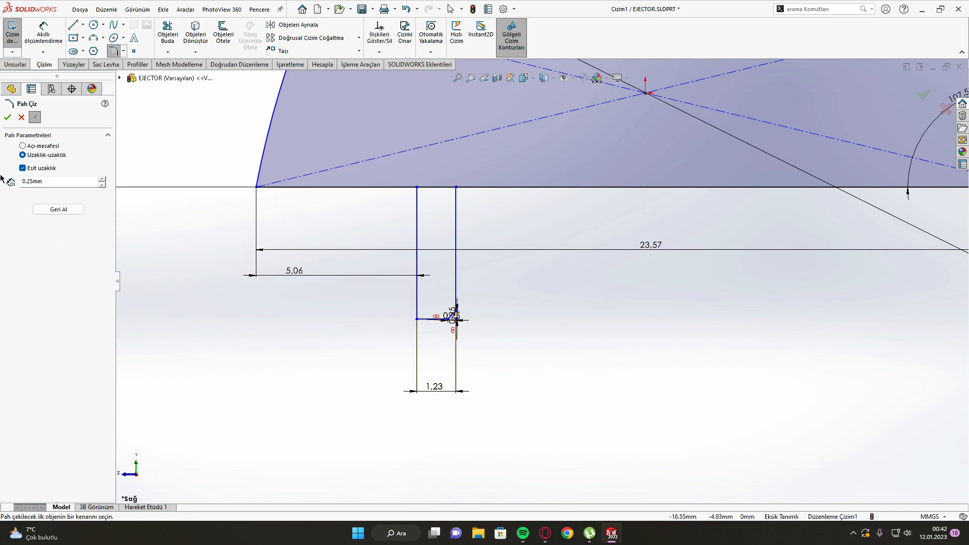
click(5, 117)
scroll(461, 320, up, 4)
scroll(712, 259, down, 3)
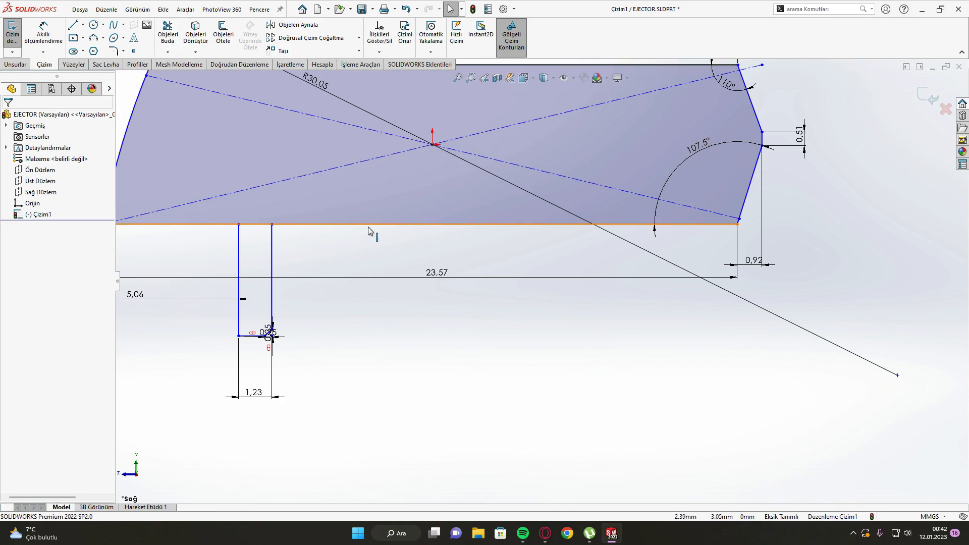
Step: Sketch a shallow three-line recess about 9 mm long and 0.85 mm high above the bottom edge, right of the leg
key(l)
click(343, 224)
click(343, 201)
click(586, 201)
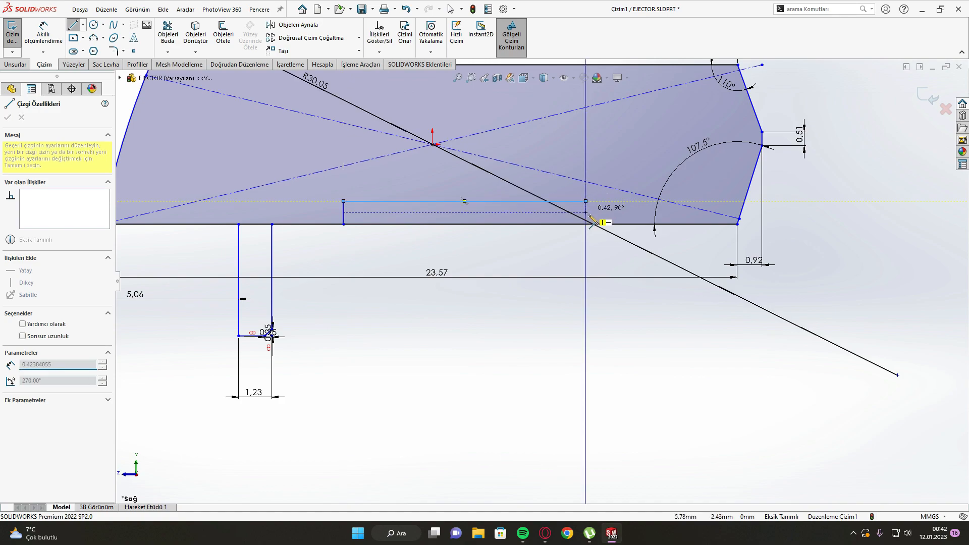
click(586, 224)
key(Escape)
Step: Dimension the distance from the profile's top edge to the recess's top line as 5.66 mm
scroll(369, 403, up, 5)
right_drag(369, 400, 385, 353)
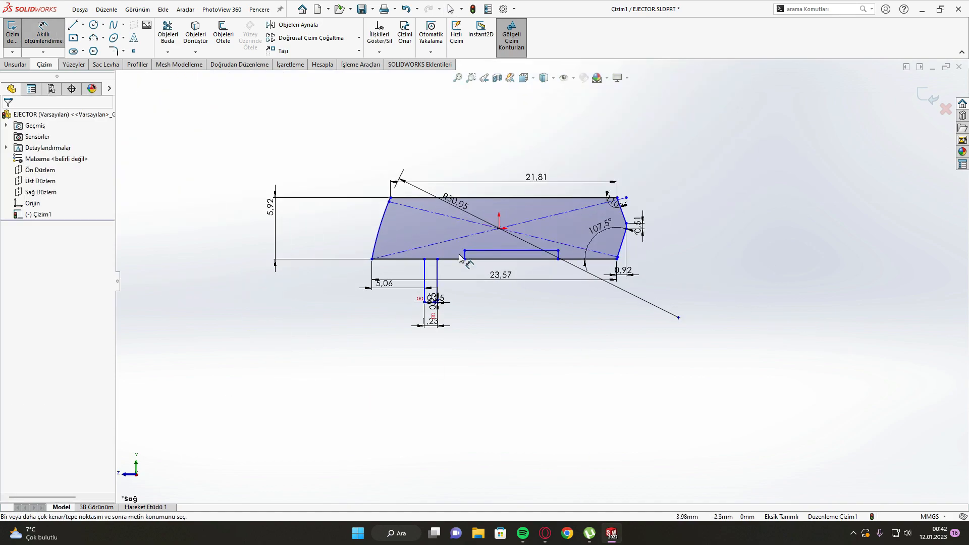
click(480, 250)
click(497, 198)
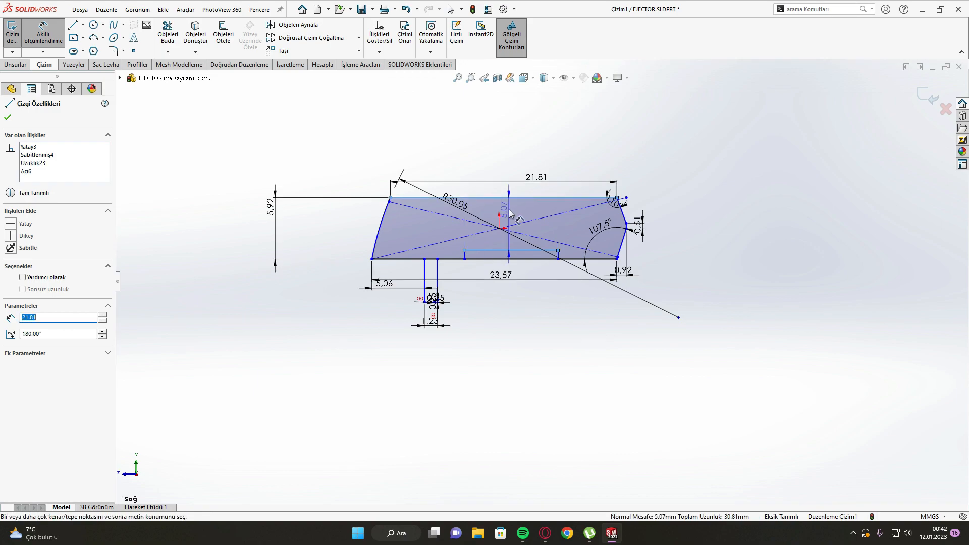
click(503, 210)
text(5,66)
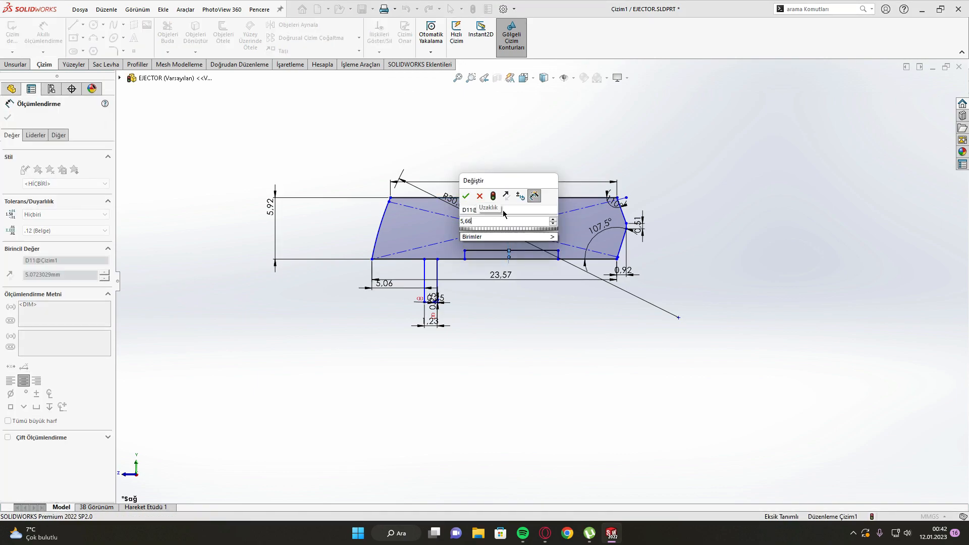
key(Return)
Step: Dimension the distance from the profile's lower-left point to the recess's lower-left point as 8.03 mm
scroll(507, 267, down, 5)
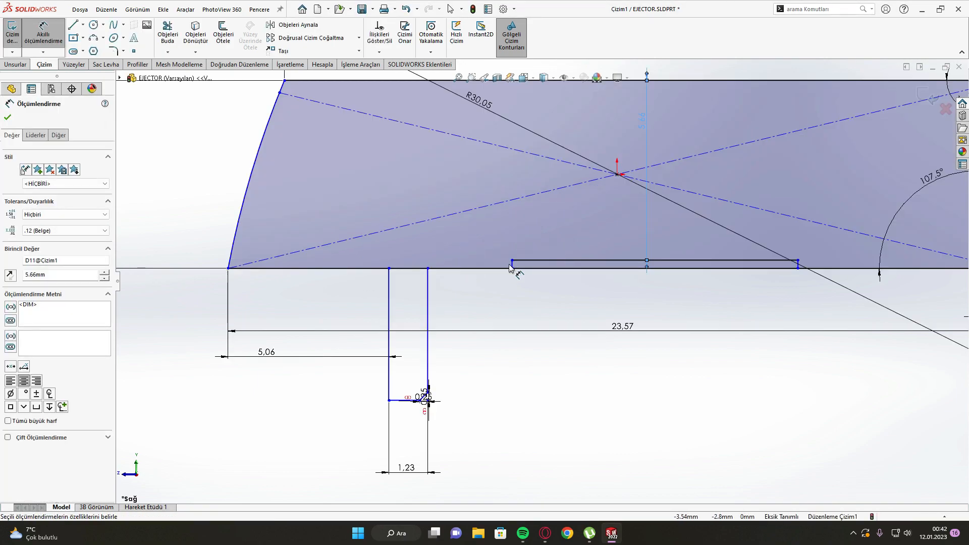
click(513, 268)
click(228, 268)
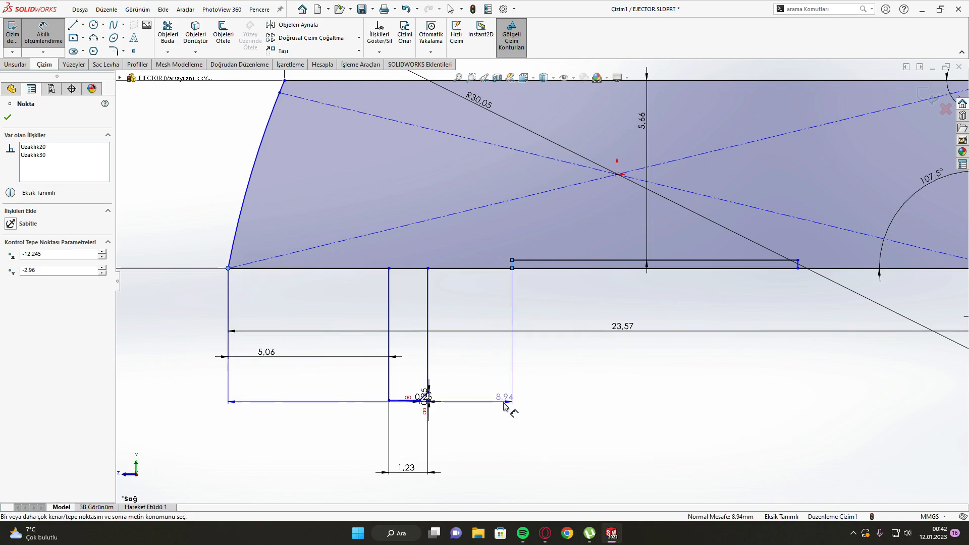
scroll(483, 434, up, 5)
click(476, 414)
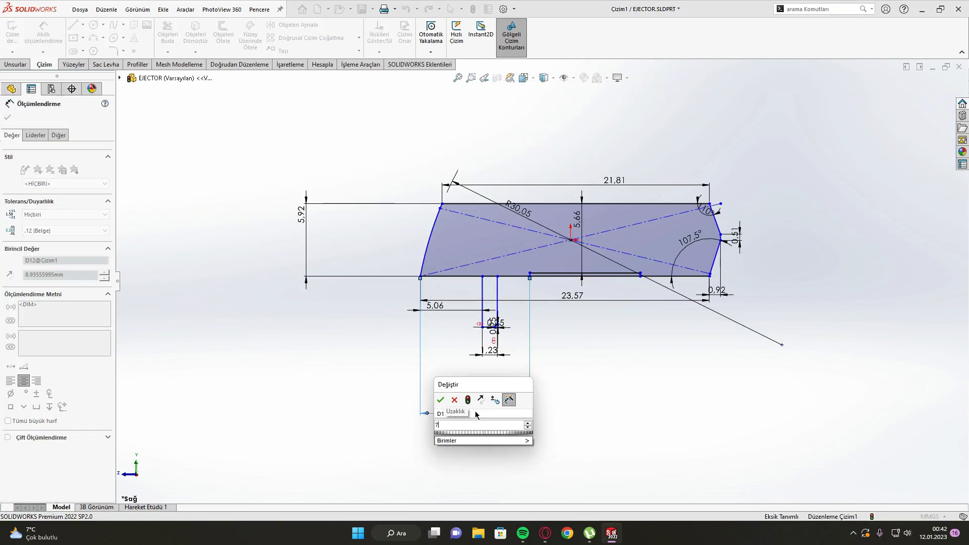
text(7,)
key(BackSpace)
key(BackSpace)
text(8,03)
key(Return)
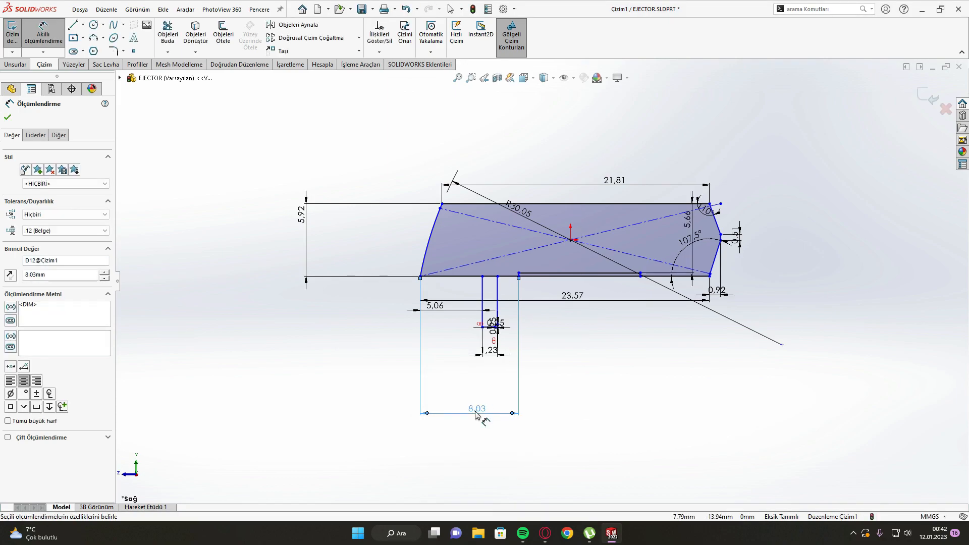
scroll(521, 235, down, 4)
scroll(579, 367, up, 2)
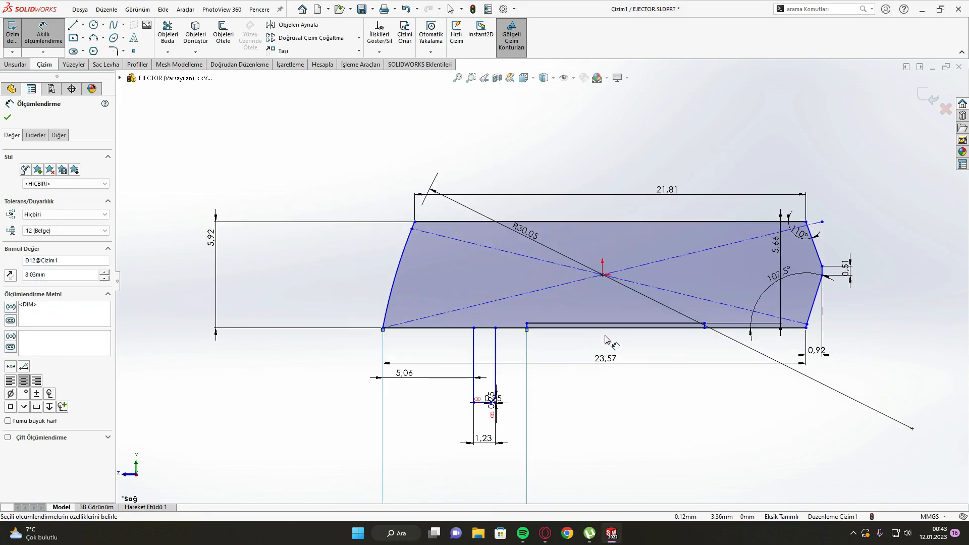
key(Escape)
scroll(543, 347, down, 3)
scroll(543, 346, up, 4)
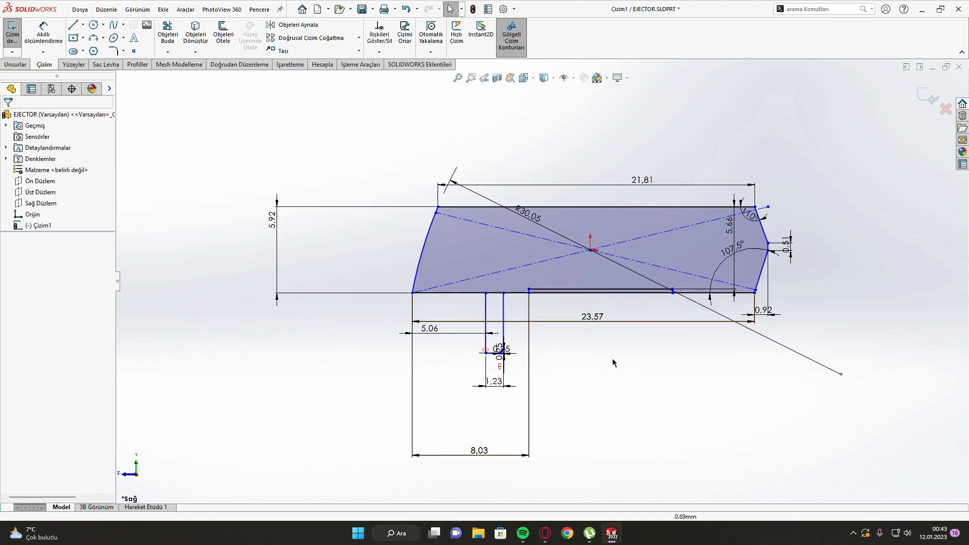
Step: Dimension the length of the recess's top line as 7.92 mm
right_drag(706, 349, 708, 318)
scroll(707, 331, down, 4)
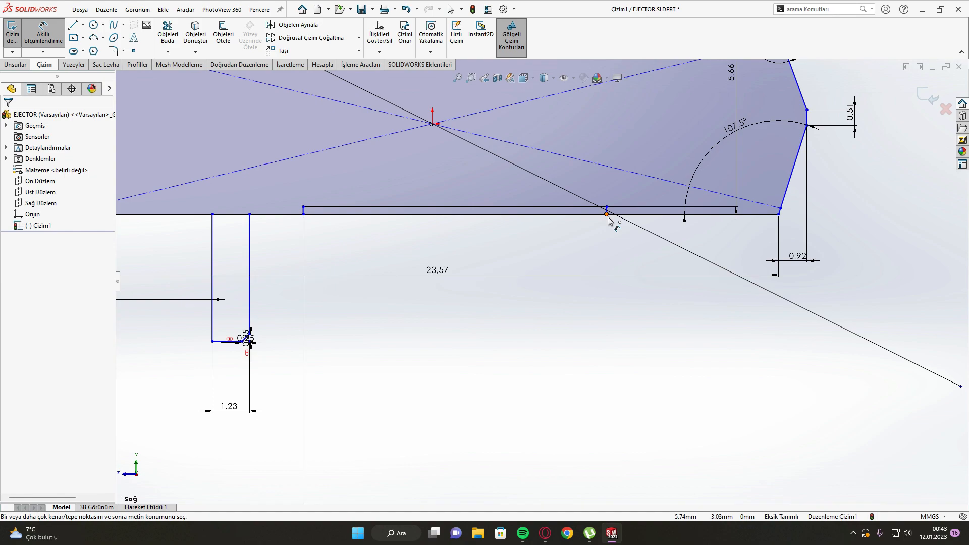
click(606, 215)
scroll(608, 220, up, 2)
key(Escape)
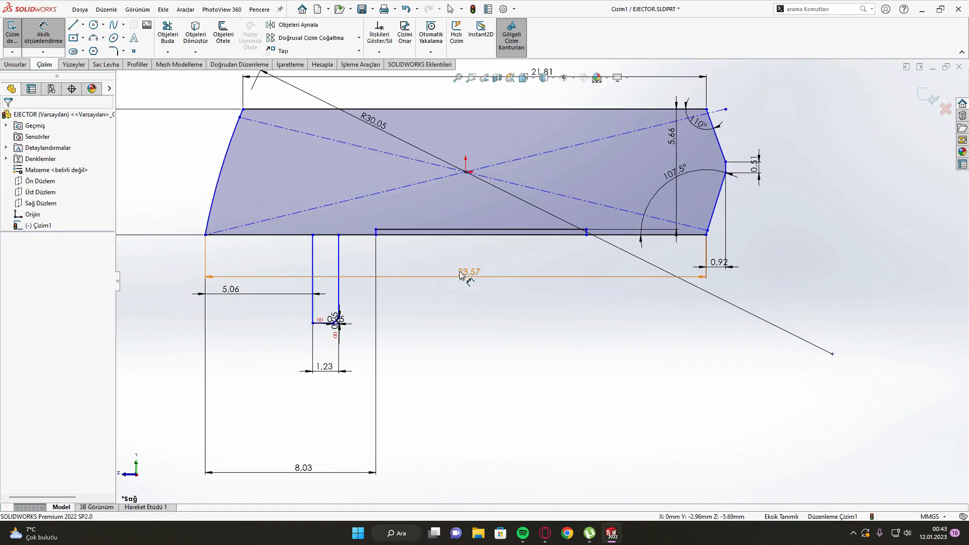
click(479, 230)
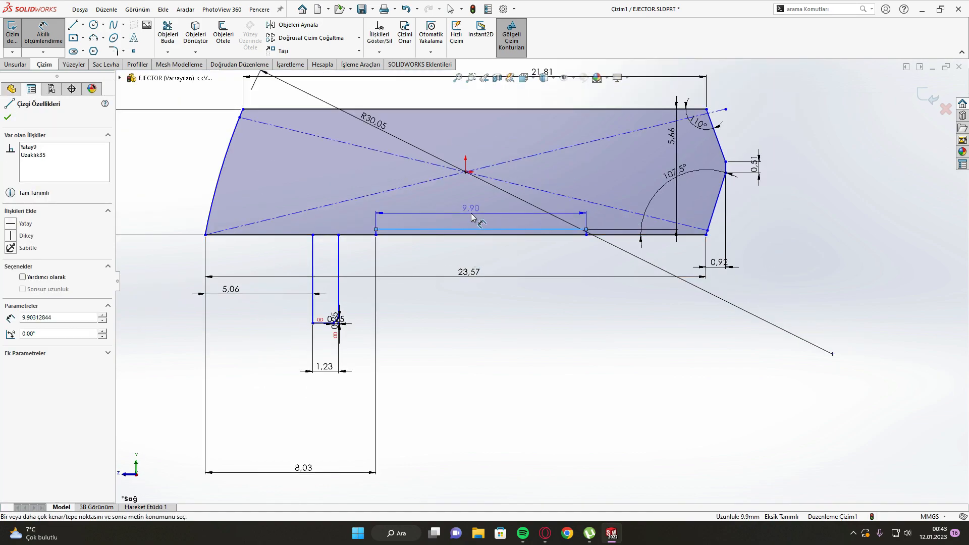
click(414, 213)
text(7,9)
key(Return)
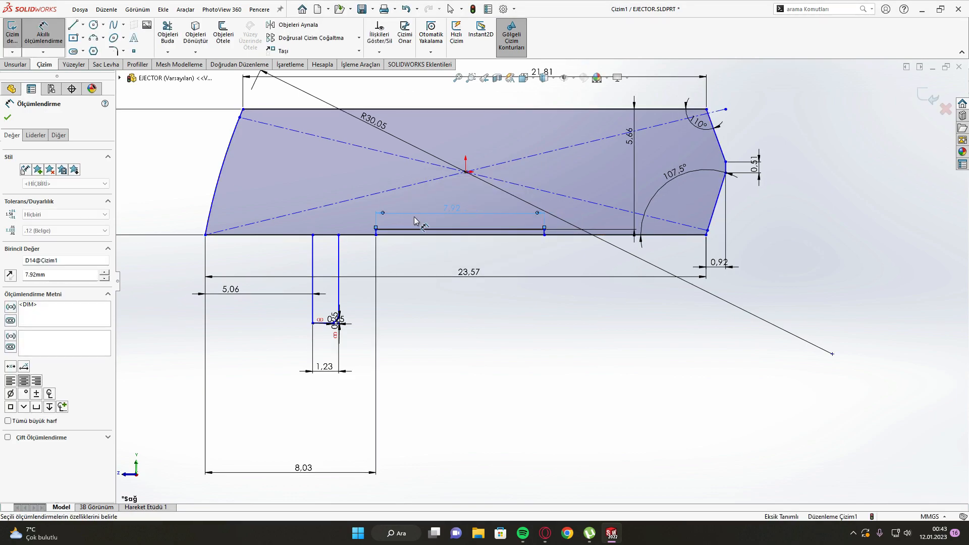
key(Escape)
scroll(502, 272, down, 3)
scroll(501, 258, up, 3)
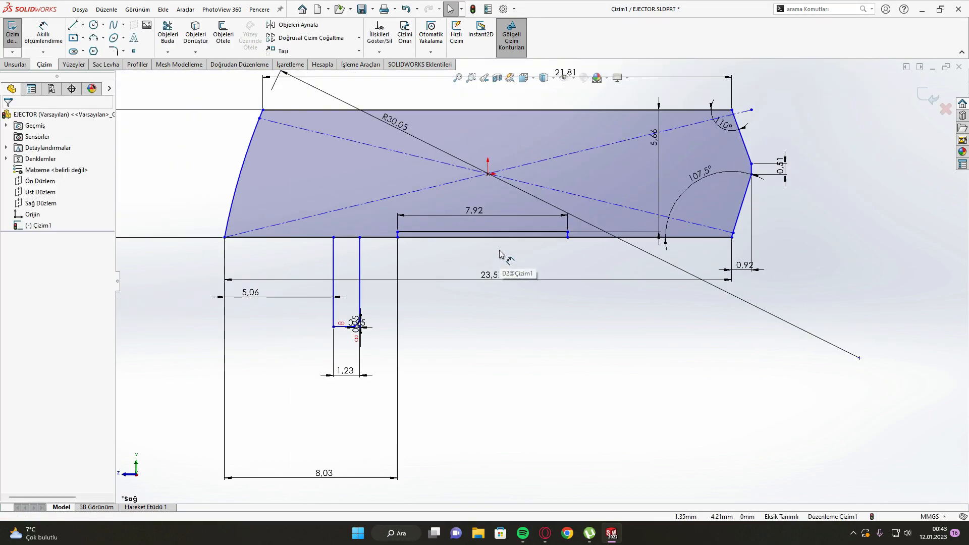
Step: Dimension the leg's height from the profile's bottom edge to the leg's bottom line as 2.29 mm
scroll(555, 257, up, 3)
scroll(671, 250, down, 2)
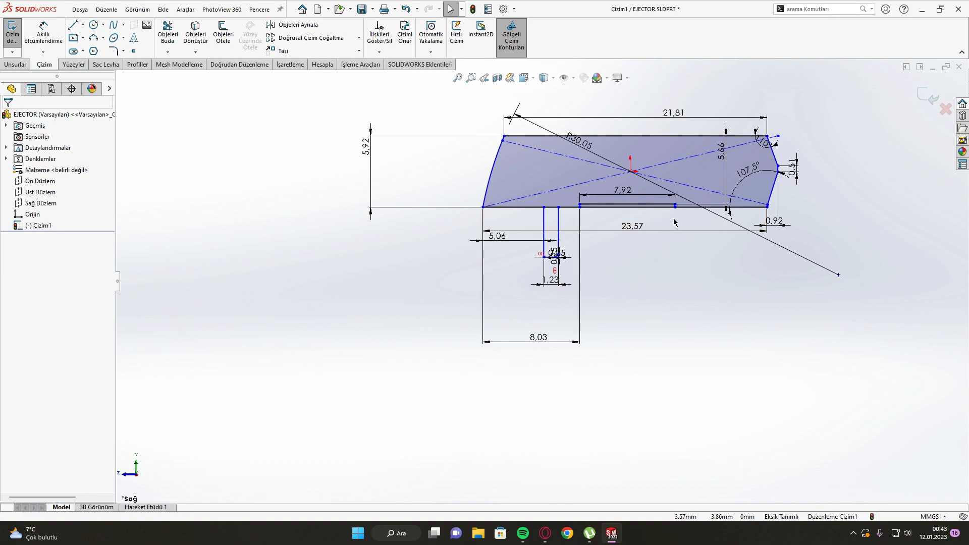
right_drag(603, 301, 570, 248)
scroll(551, 259, down, 5)
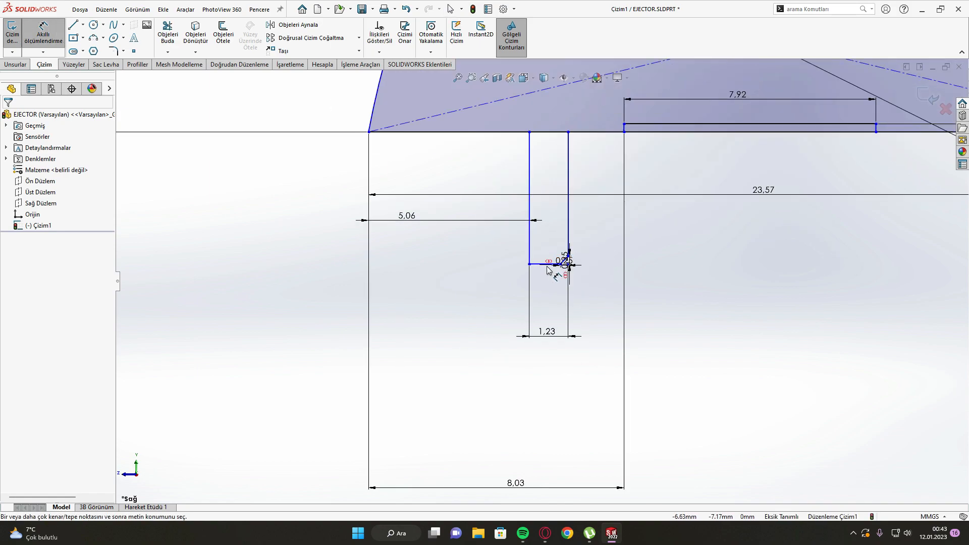
click(541, 265)
click(539, 132)
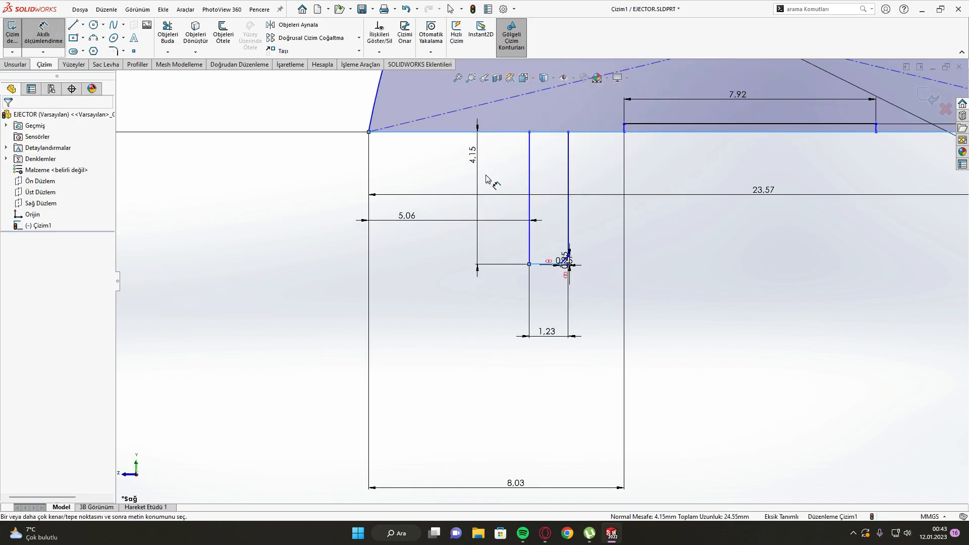
click(474, 191)
text(2.29)
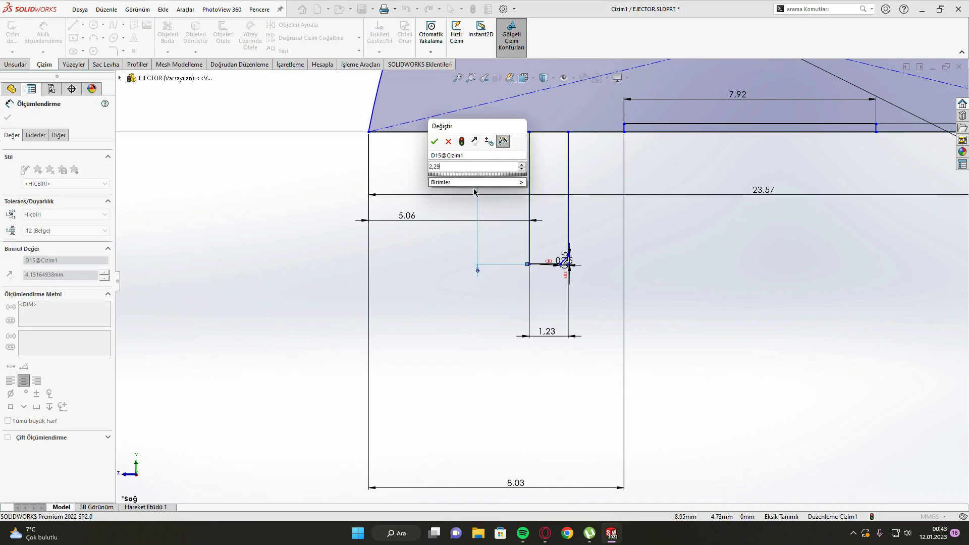
key(Return)
key(Escape)
scroll(486, 191, up, 6)
scroll(752, 235, down, 3)
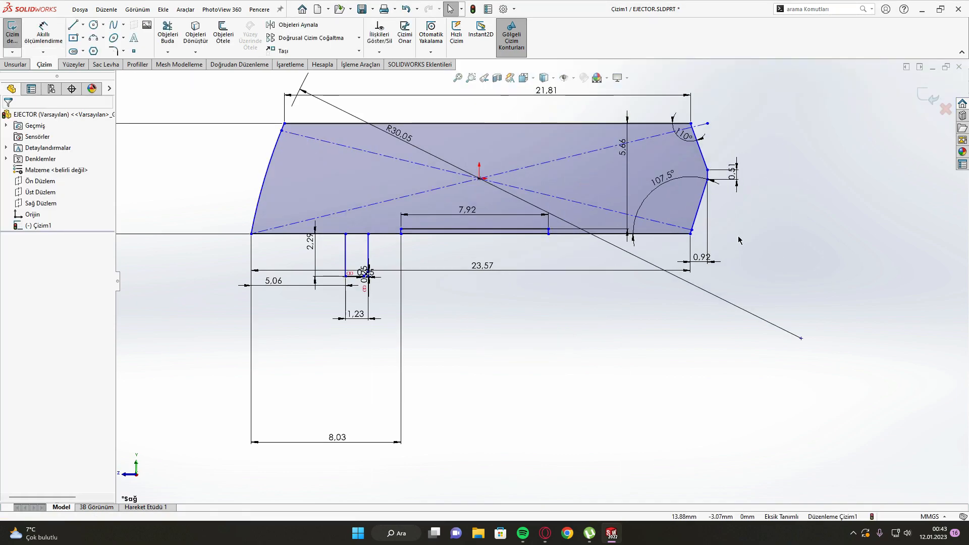
Step: Trim away the segment of the profile's bottom edge that closes off the shallow recess
scroll(503, 234, down, 6)
key(t)
click(493, 250)
scroll(689, 295, up, 3)
scroll(727, 287, down, 4)
key(Escape)
Step: Sketch a second three-line leg about 3.3 mm high below the bottom edge, between the recess and the slanted end
scroll(540, 281, up, 3)
key(l)
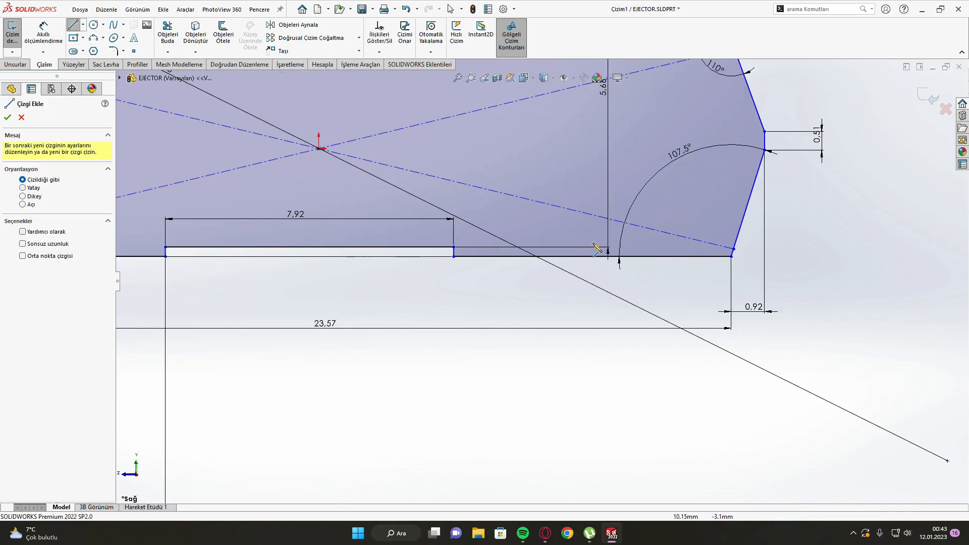
click(574, 256)
click(574, 377)
click(645, 377)
click(645, 256)
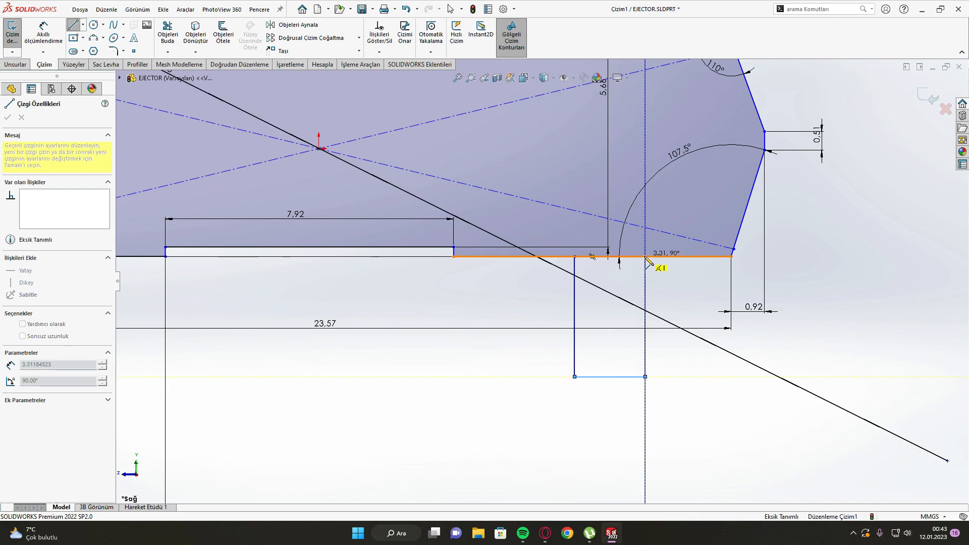
key(Escape)
Step: Dimension the distance from the second leg's right line to the profile's lower-right corner as 2.07+1.58 mm
scroll(651, 348, up, 3)
scroll(606, 373, down, 3)
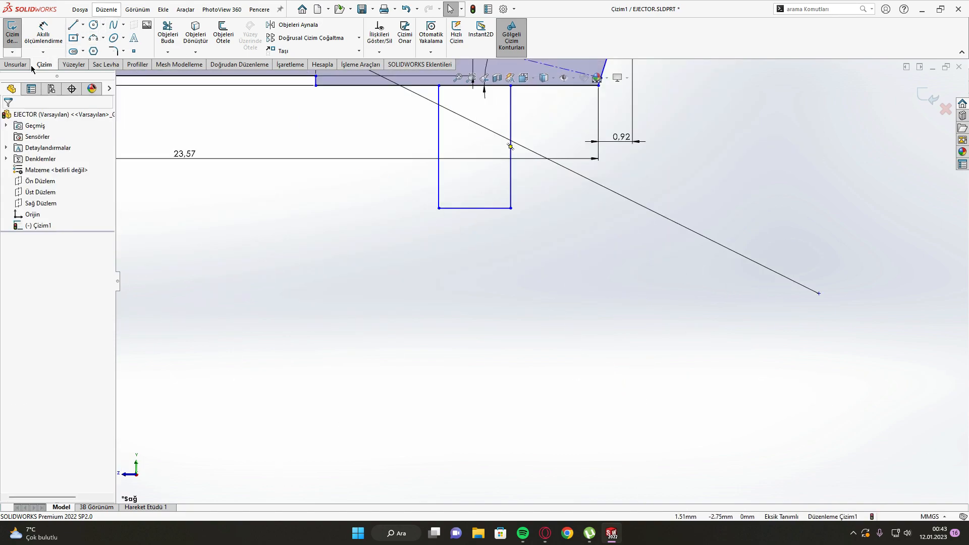
click(44, 35)
click(512, 114)
click(598, 85)
click(569, 277)
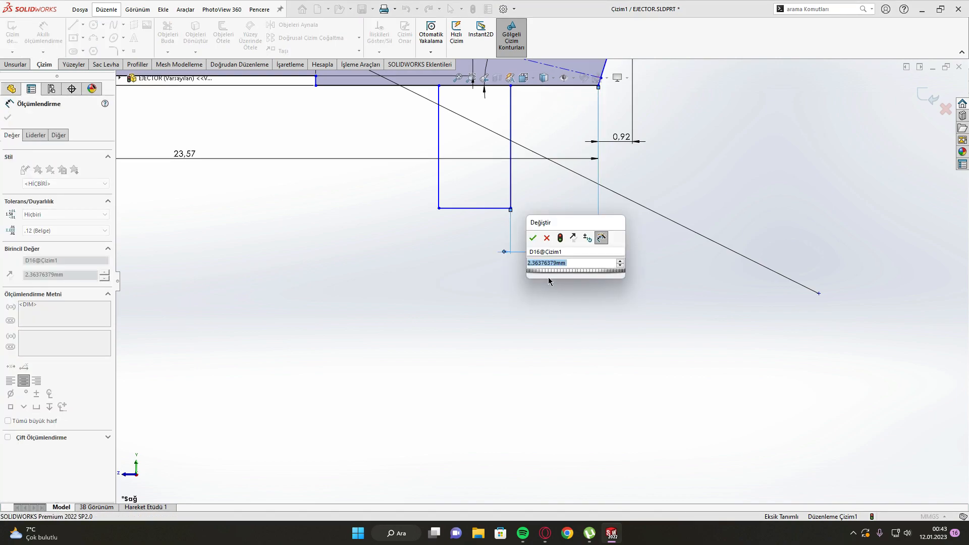
text(2,07)
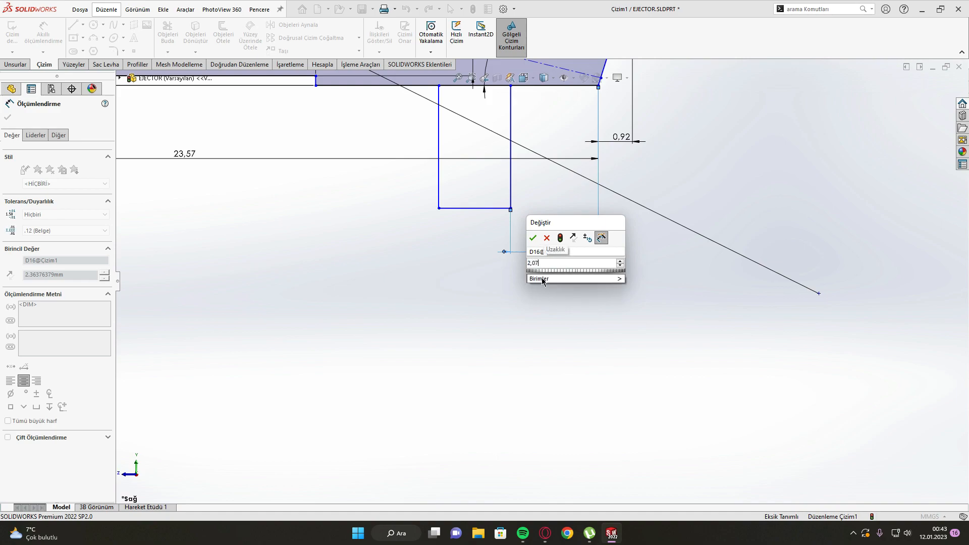
text(+1,58)
key(Return)
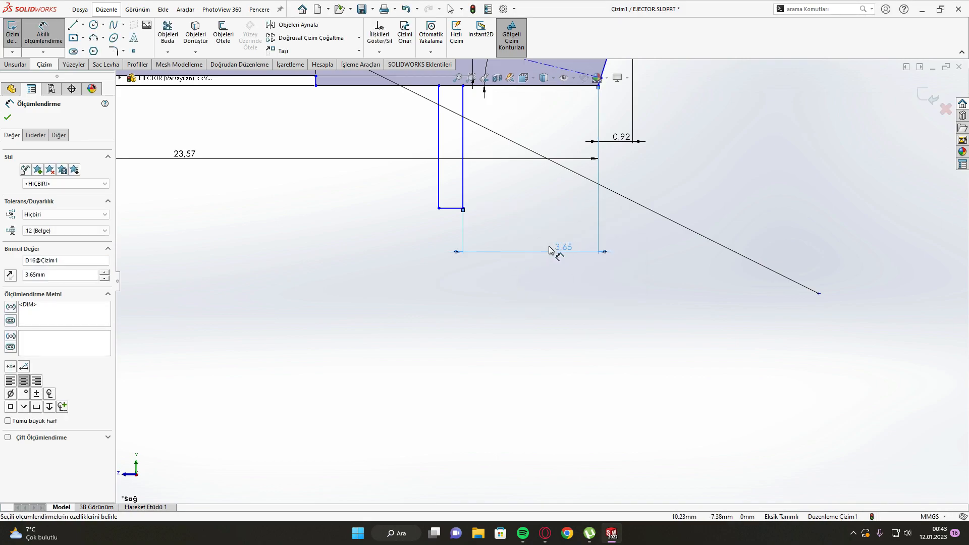
Step: Dimension the second leg's width as 1.58 mm
scroll(471, 208, up, 2)
click(470, 219)
click(486, 222)
click(460, 314)
text(1,58)
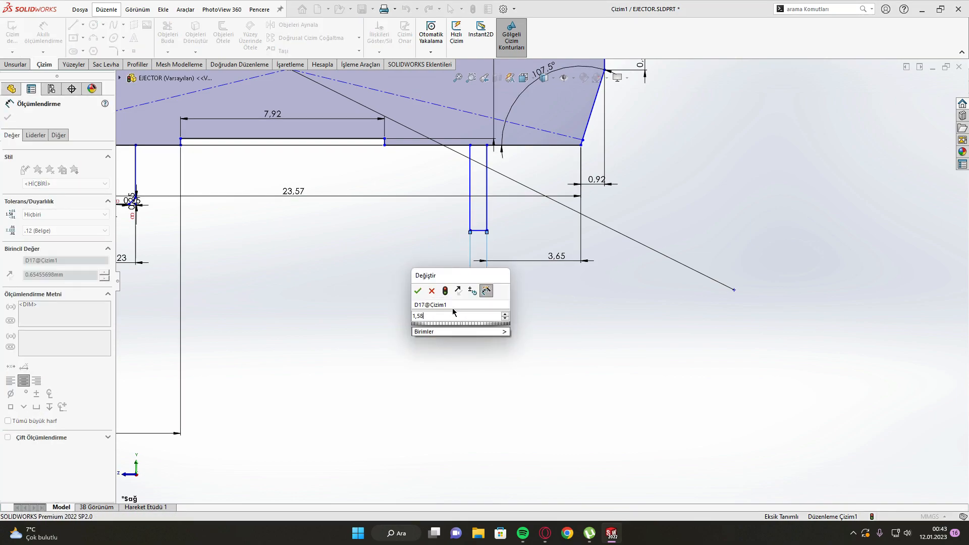
key(Return)
key(Escape)
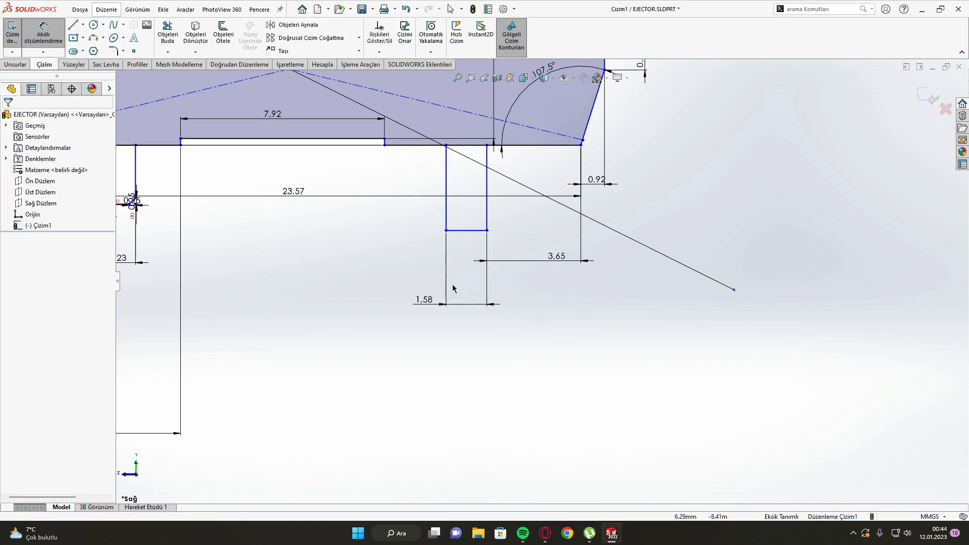
Step: Add an equal-distance 0.25 mm sketch chamfer to the second leg's lower-left corner
click(124, 52)
click(139, 77)
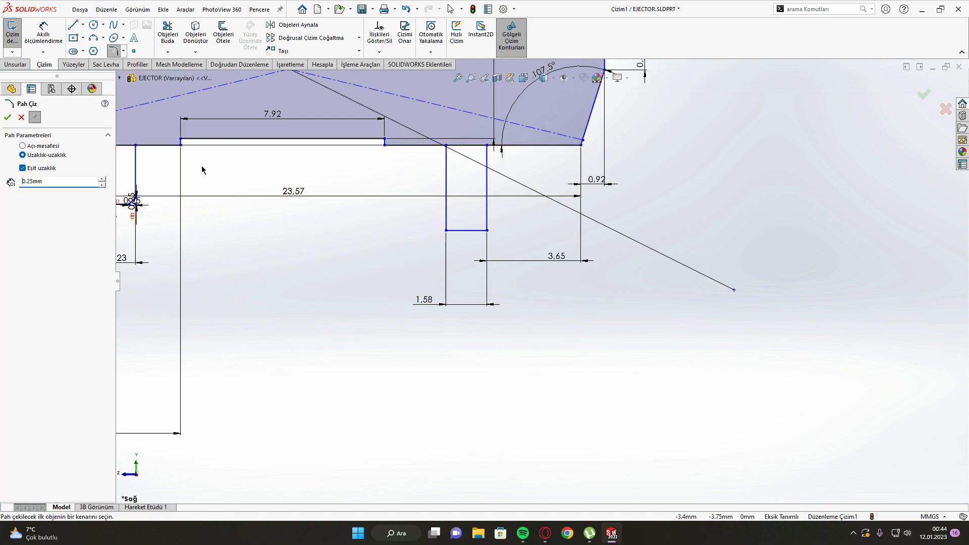
click(446, 231)
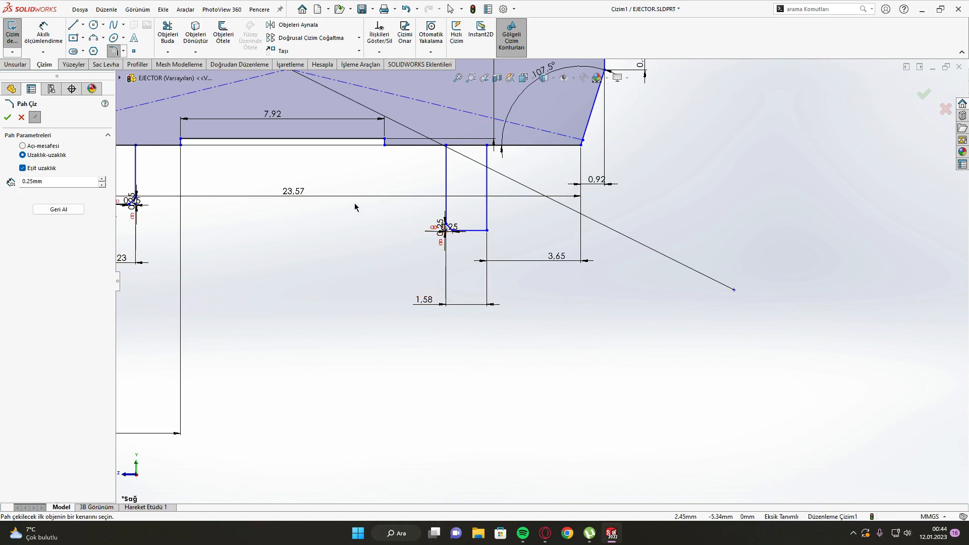
key(f)
click(7, 118)
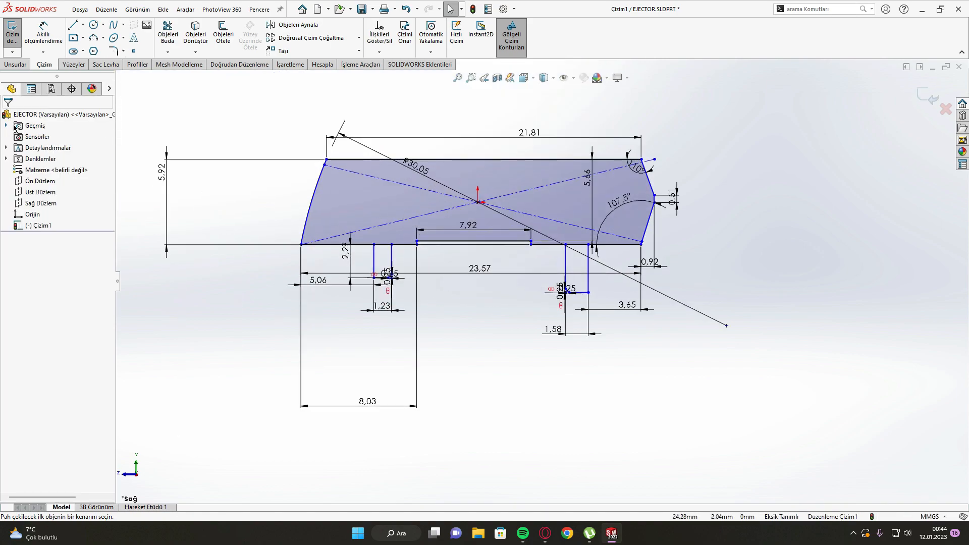
Step: Extrude the main profile region 3.51 mm with the mid-plane end condition, leaving out both legs
click(16, 64)
click(19, 35)
click(518, 272)
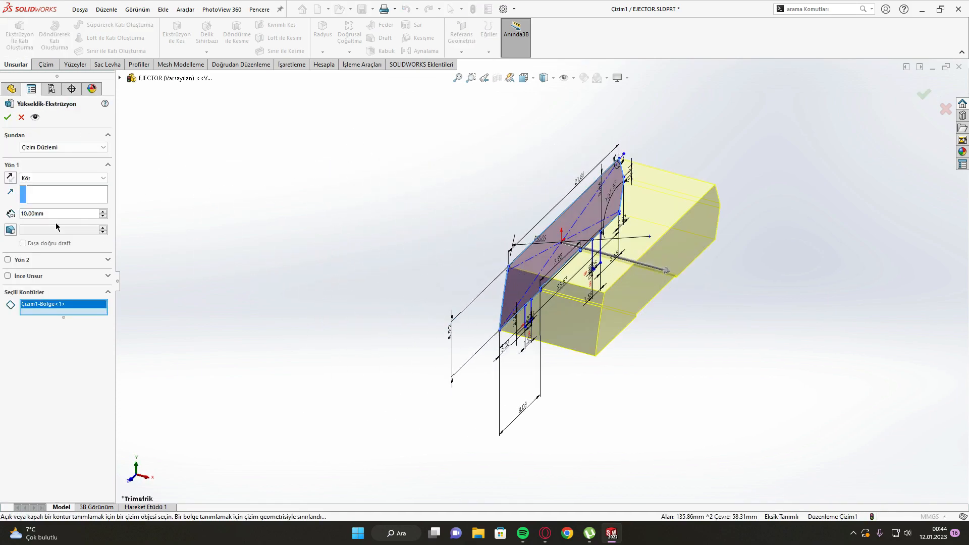
text(3,51)
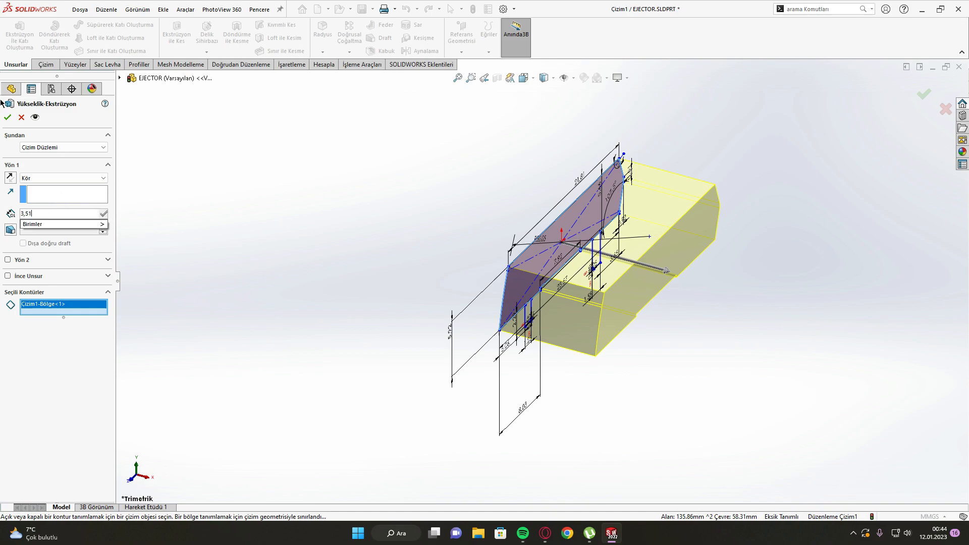
key(Return)
click(60, 178)
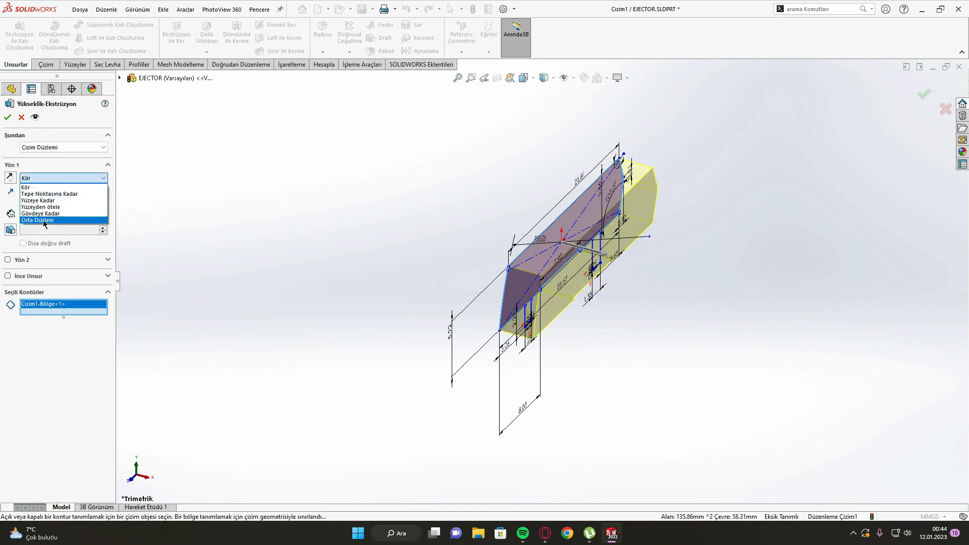
click(45, 222)
click(7, 117)
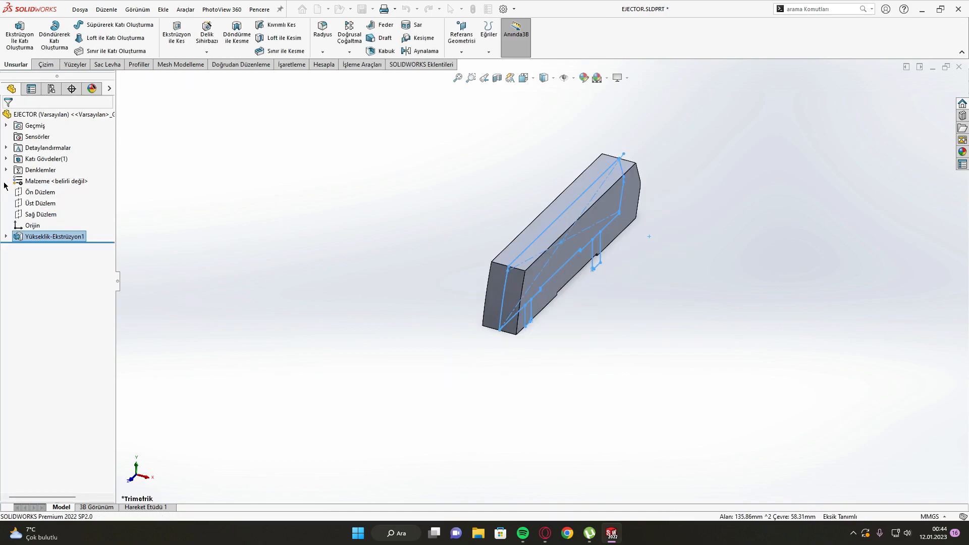
Step: Revolve the shorter leg's sketch region 360° around its unchamfered vertical side to form a solid pin merged with the body
click(6, 236)
click(48, 247)
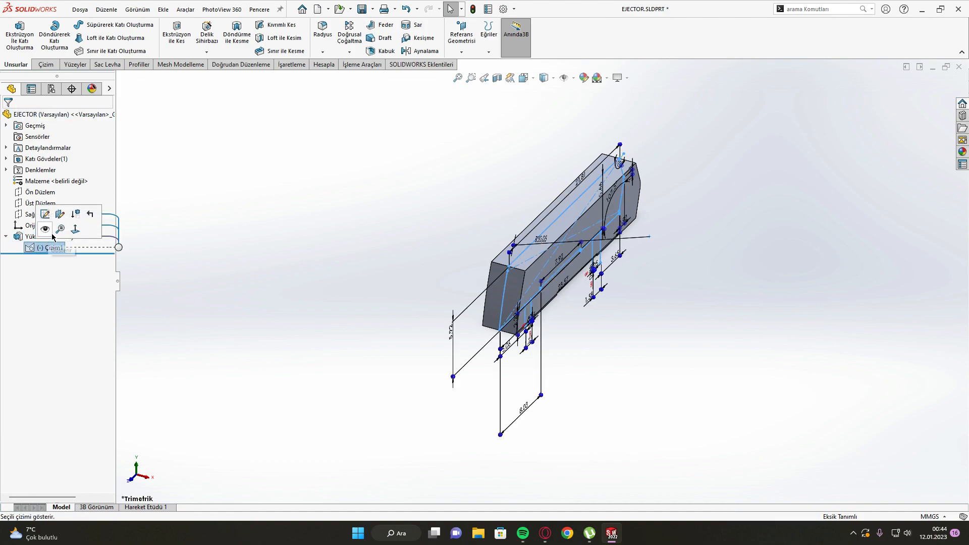
click(55, 35)
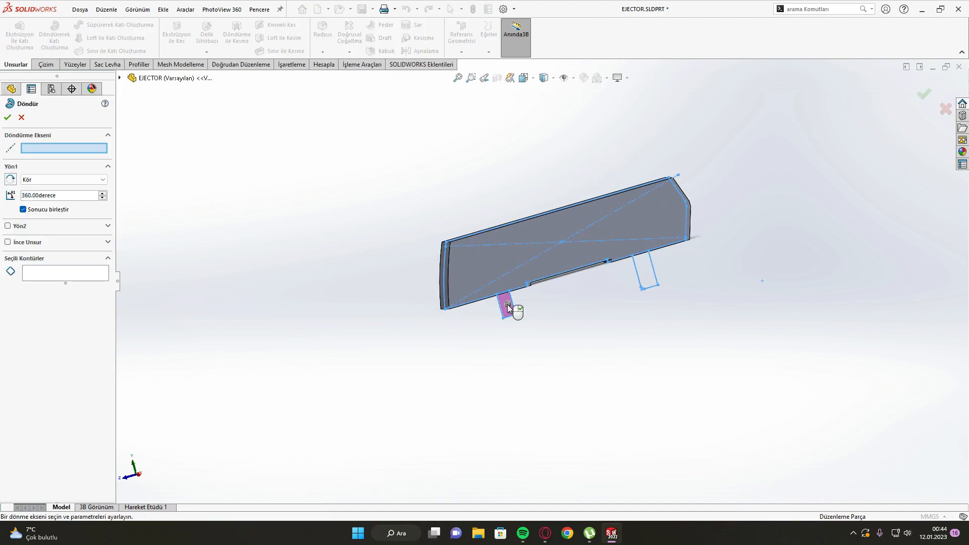
click(508, 308)
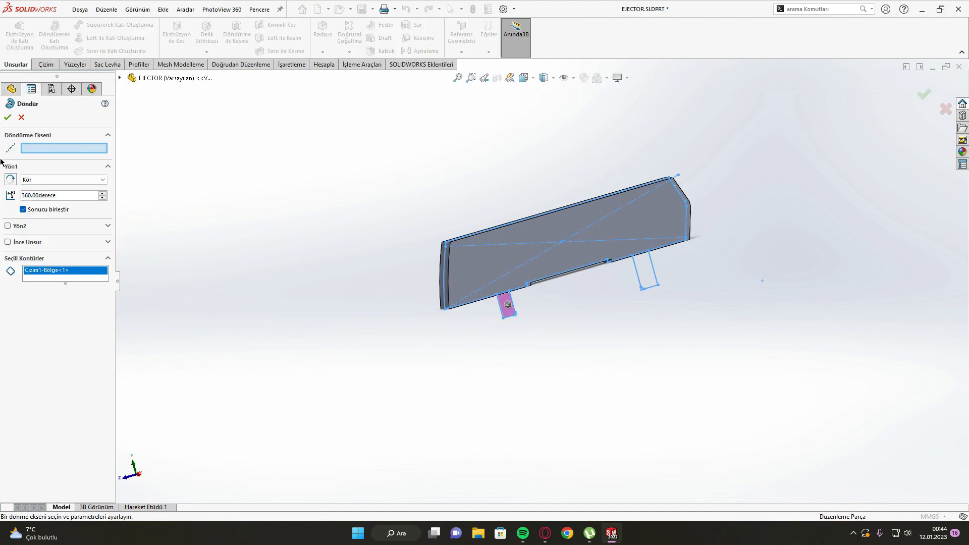
click(501, 314)
click(8, 117)
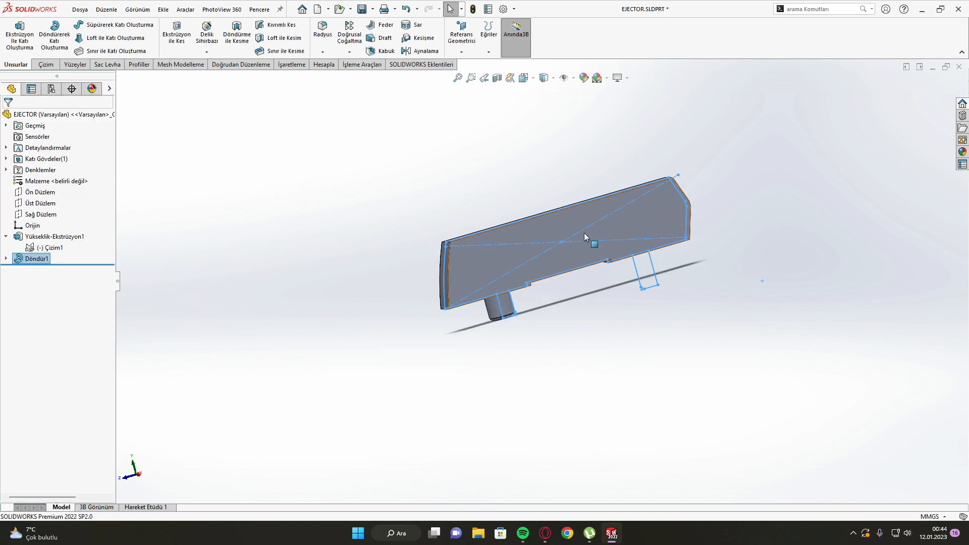
Step: Edit the profile sketch and dimension the second leg's height below the bottom edge as 8.13 mm
scroll(673, 274, down, 3)
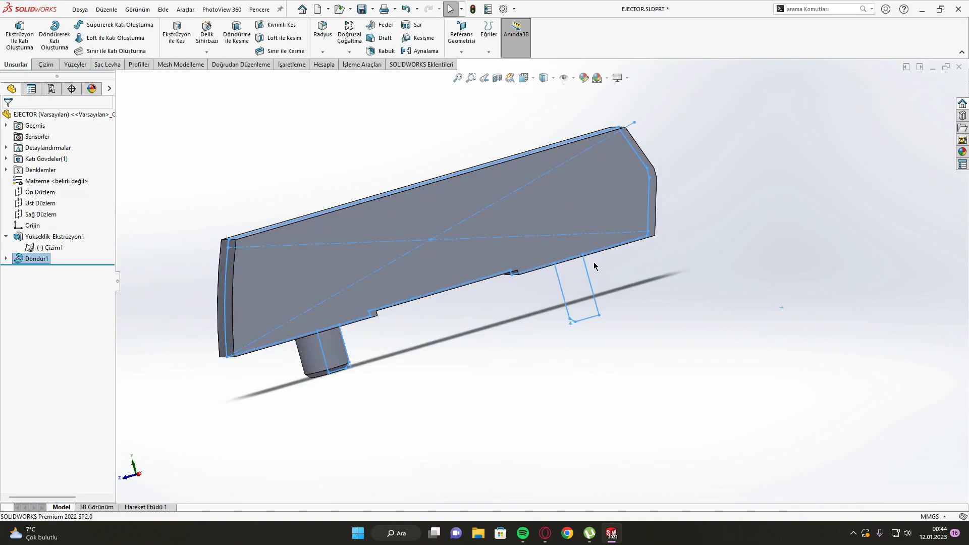
click(35, 248)
click(44, 216)
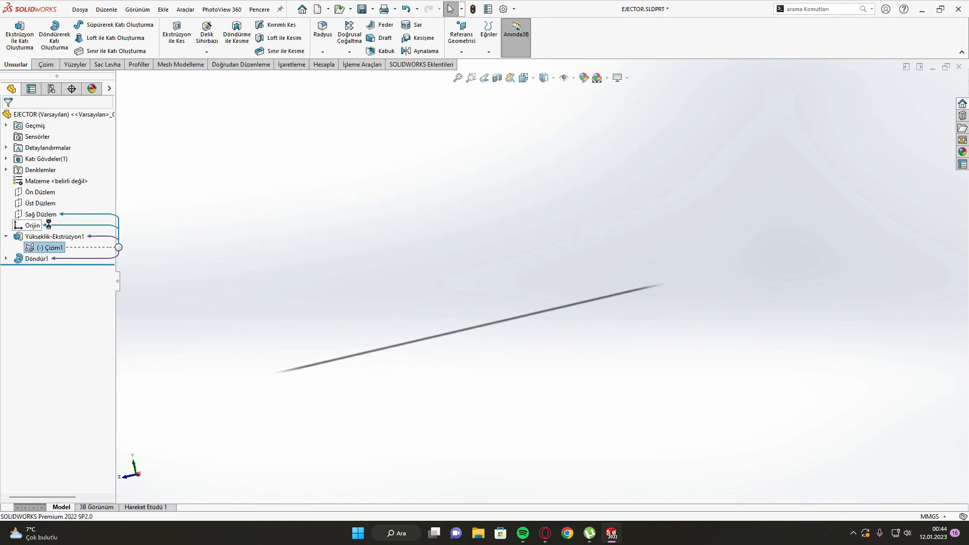
scroll(522, 295, down, 3)
scroll(522, 297, down, 5)
right_drag(456, 302, 443, 270)
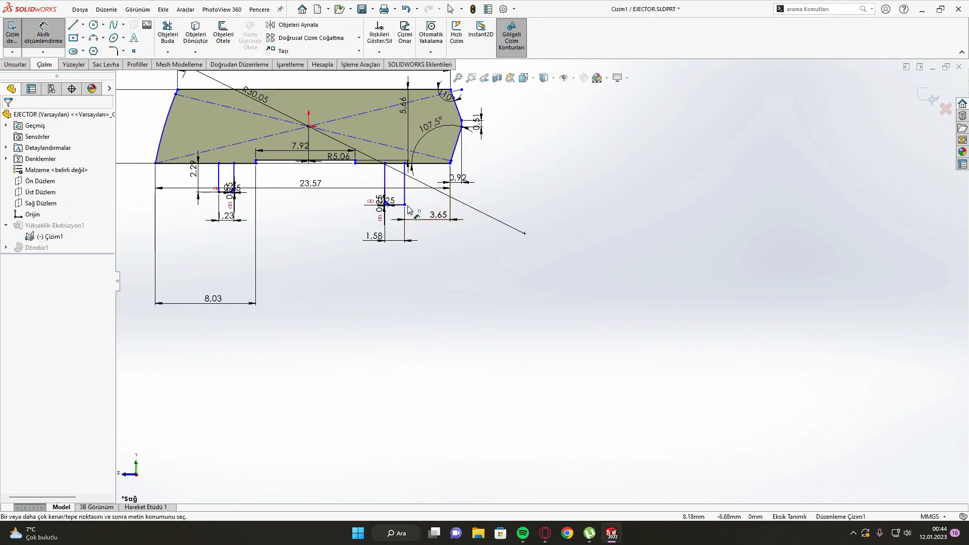
click(400, 205)
scroll(404, 208, down, 5)
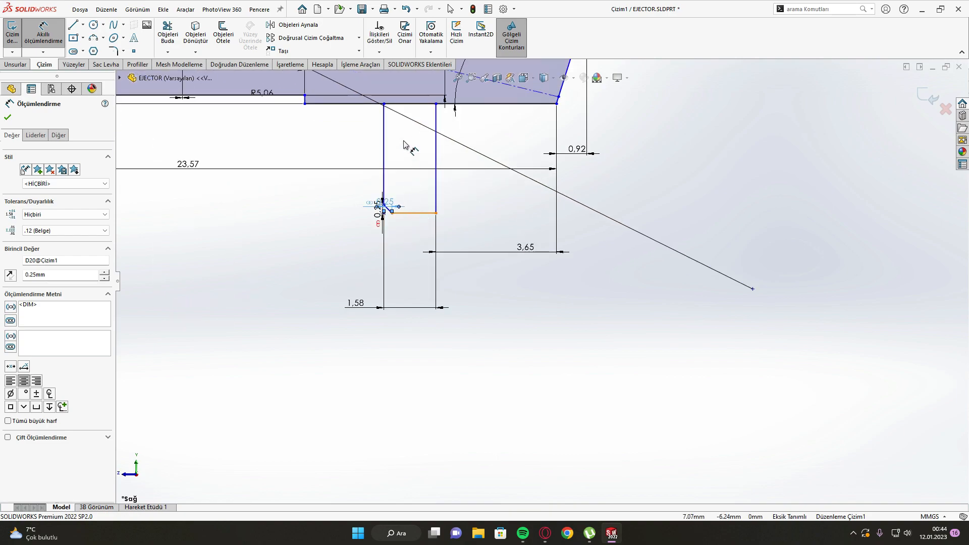
click(415, 213)
click(401, 104)
click(347, 208)
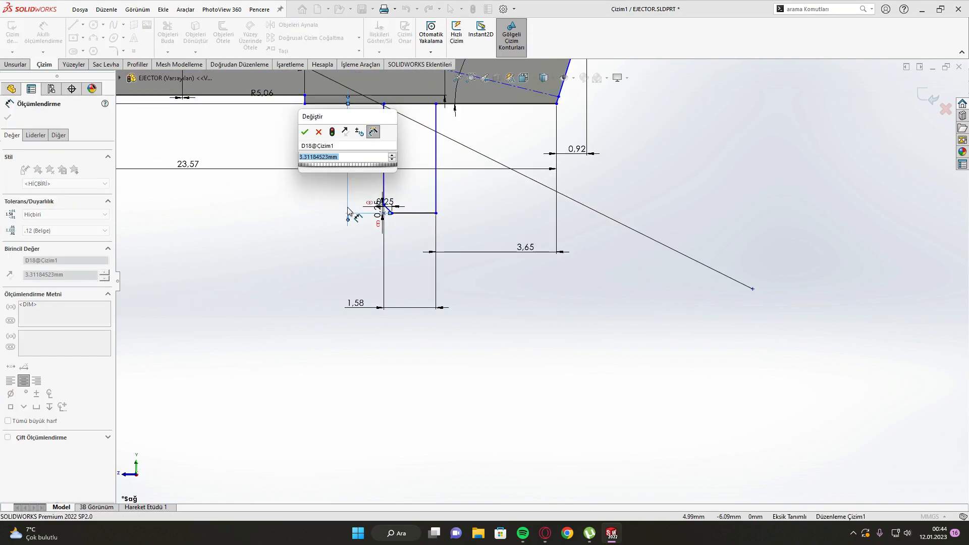
text(8.13)
key(Return)
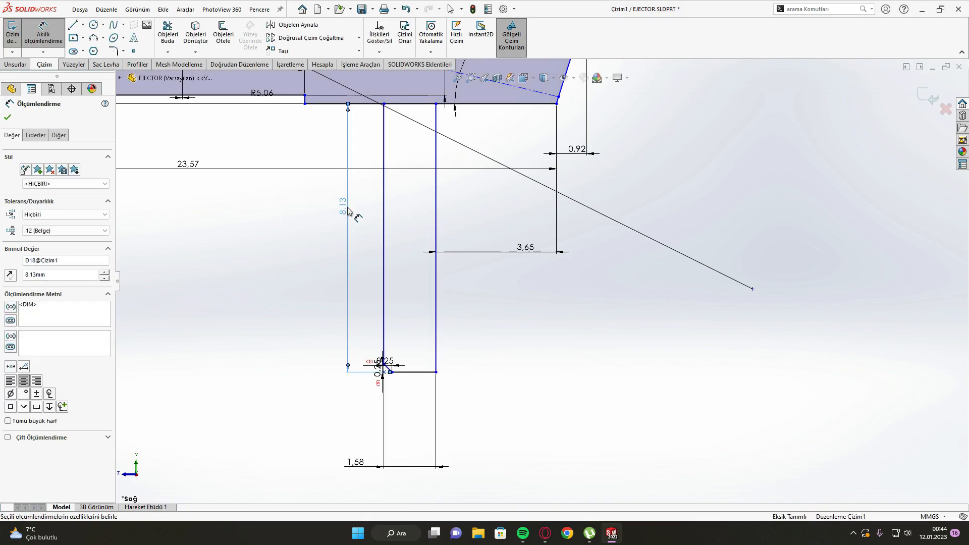
Step: Exit the profile sketch and revolve the longer leg's region 360° around its unchamfered vertical side, merging the pin with the body
scroll(348, 209, up, 5)
click(929, 97)
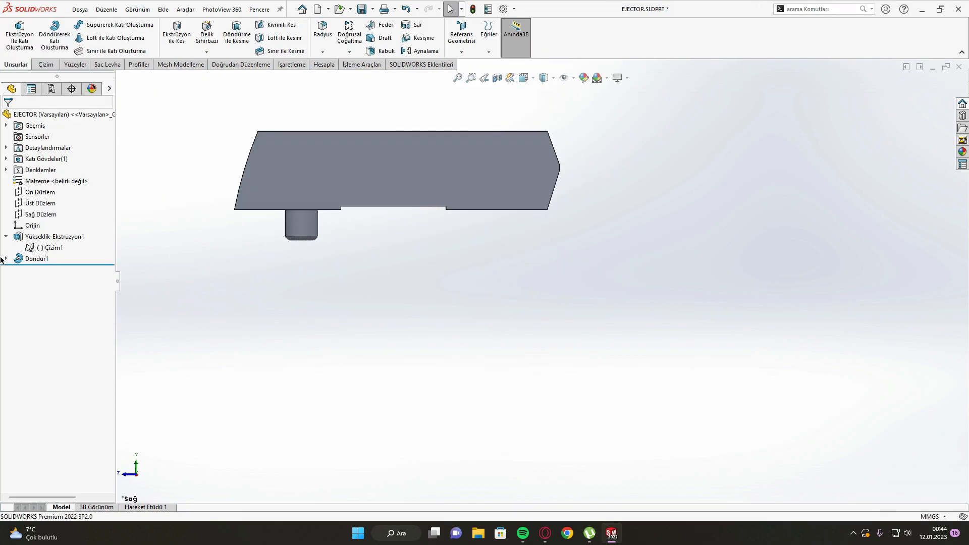
click(52, 237)
click(52, 247)
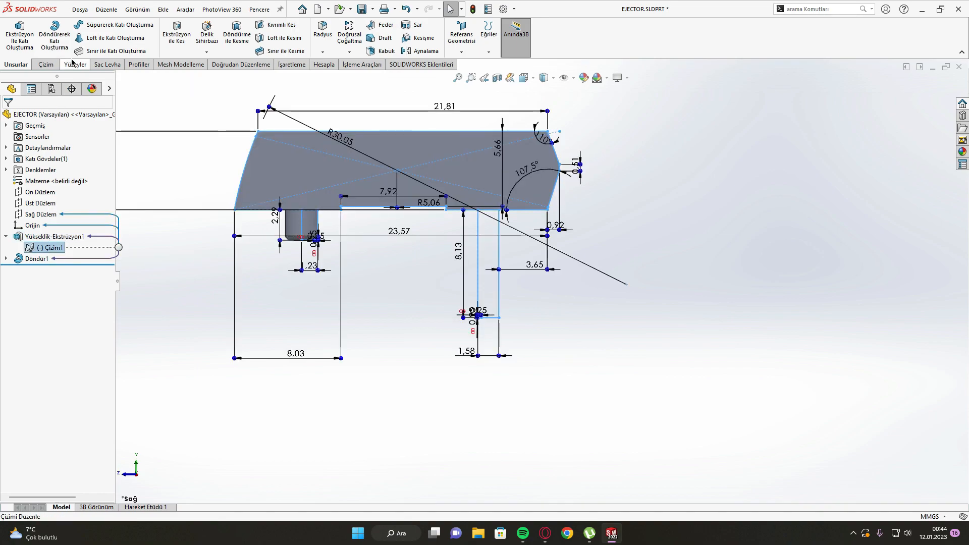
click(54, 28)
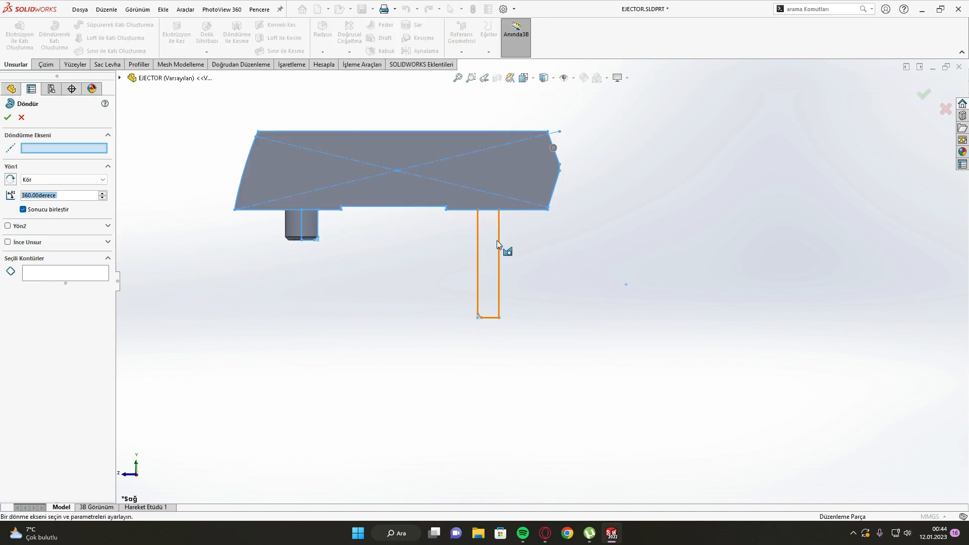
click(491, 257)
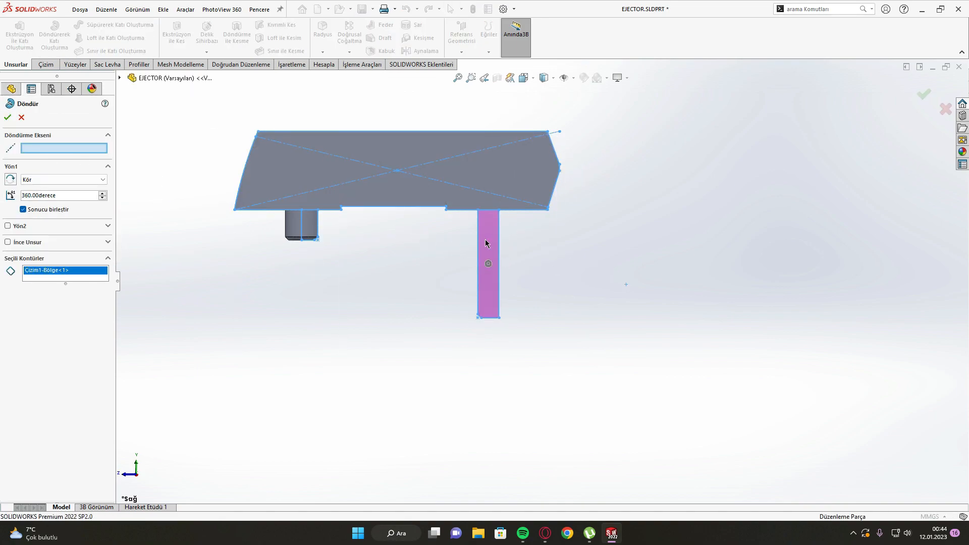
click(499, 237)
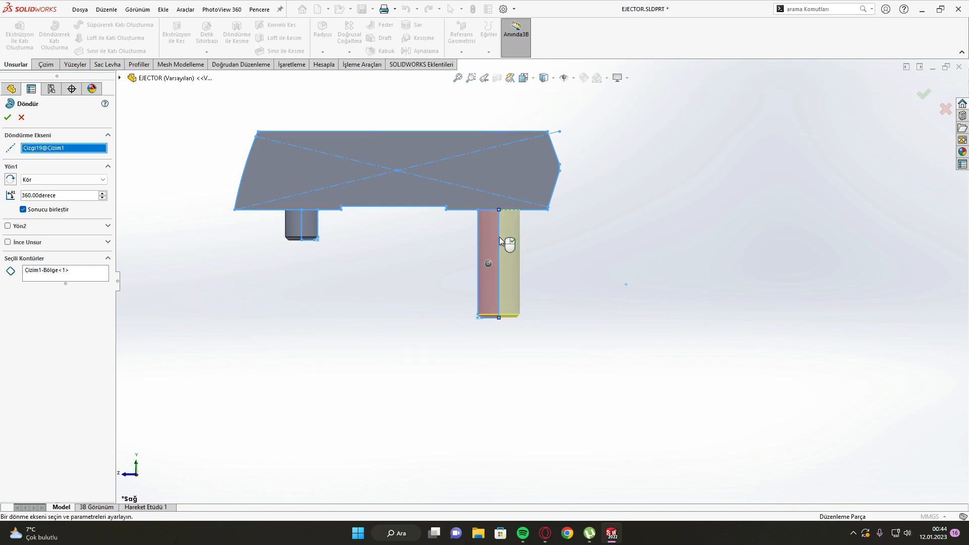
click(7, 117)
Step: Fillet the edges where both pins meet the body's underside with a symmetric 0.38 mm radius
click(255, 247)
scroll(407, 220, down, 5)
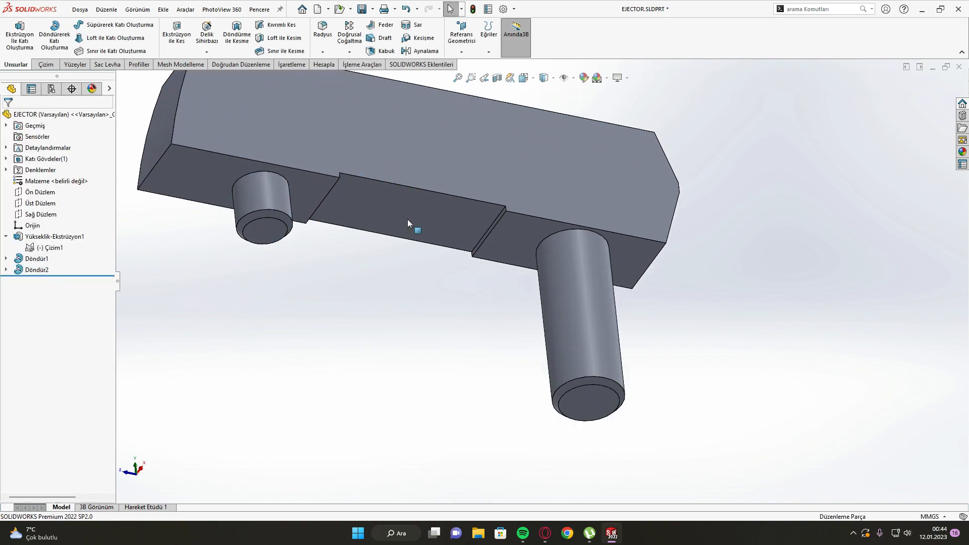
click(323, 30)
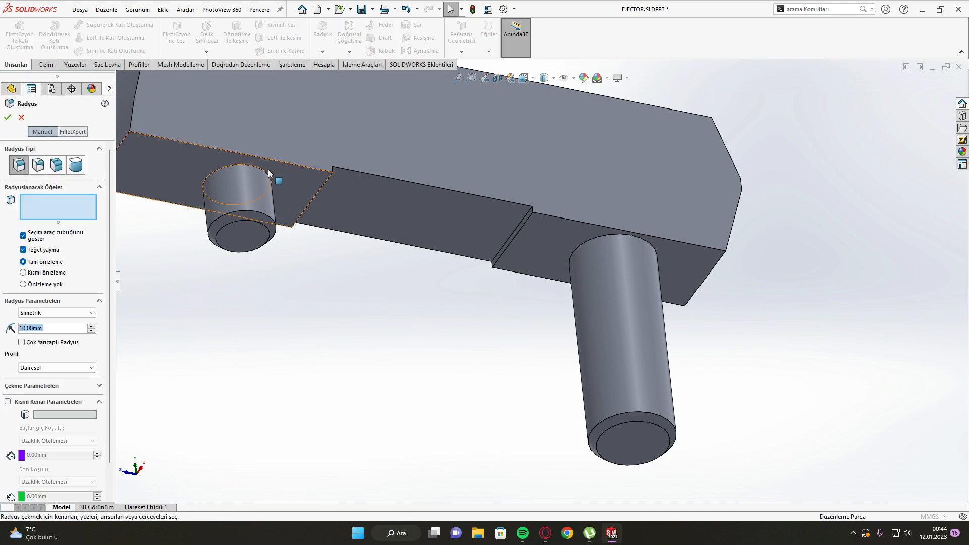
click(262, 169)
text(0)
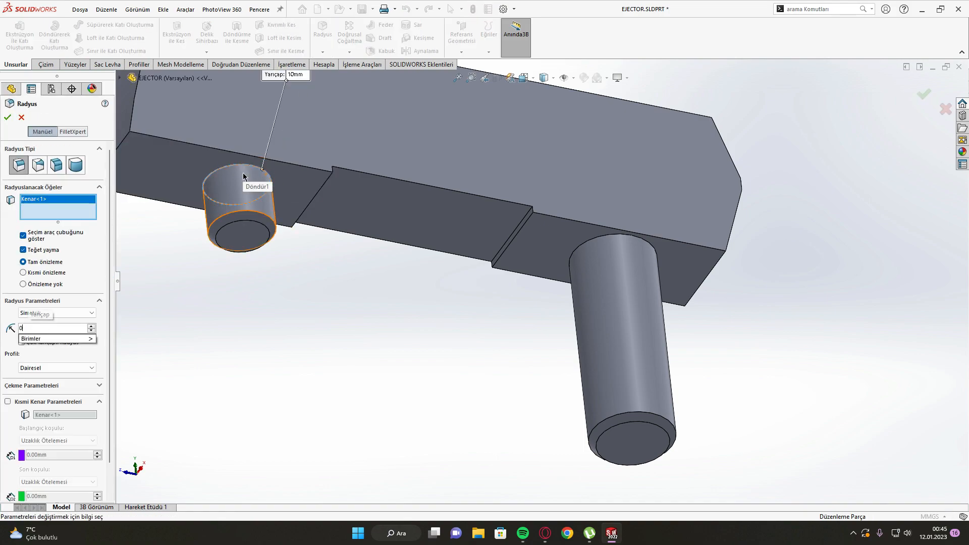
text(.38)
key(Return)
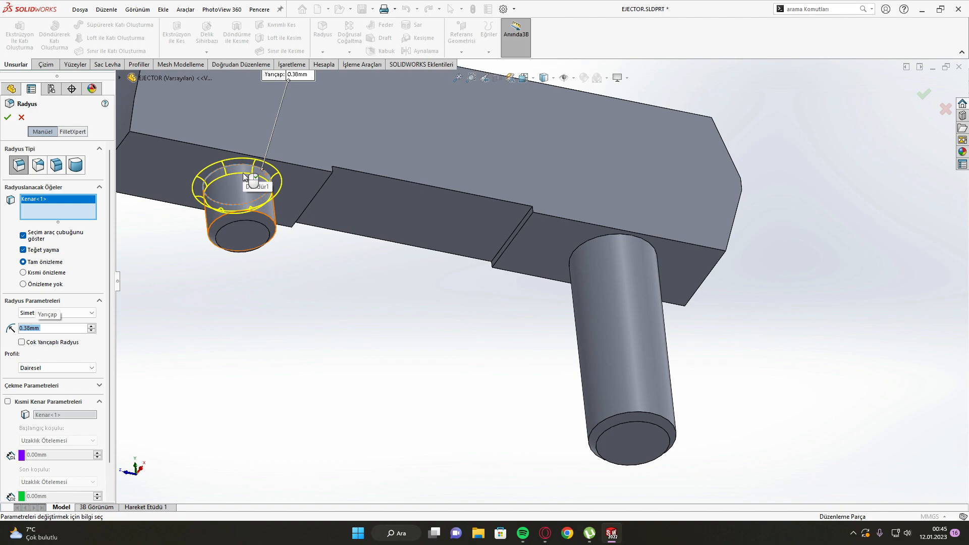
click(601, 235)
scroll(418, 176, up, 5)
scroll(419, 177, up, 1)
click(7, 117)
Step: On the front plane, sketch a closed rectangle about 1.47 mm wide and 1.93 mm high in the body's upper-right corner
scroll(399, 190, up, 1)
middle_drag(398, 191, 393, 232)
click(444, 191)
middle_drag(444, 192, 466, 246)
scroll(466, 246, down, 5)
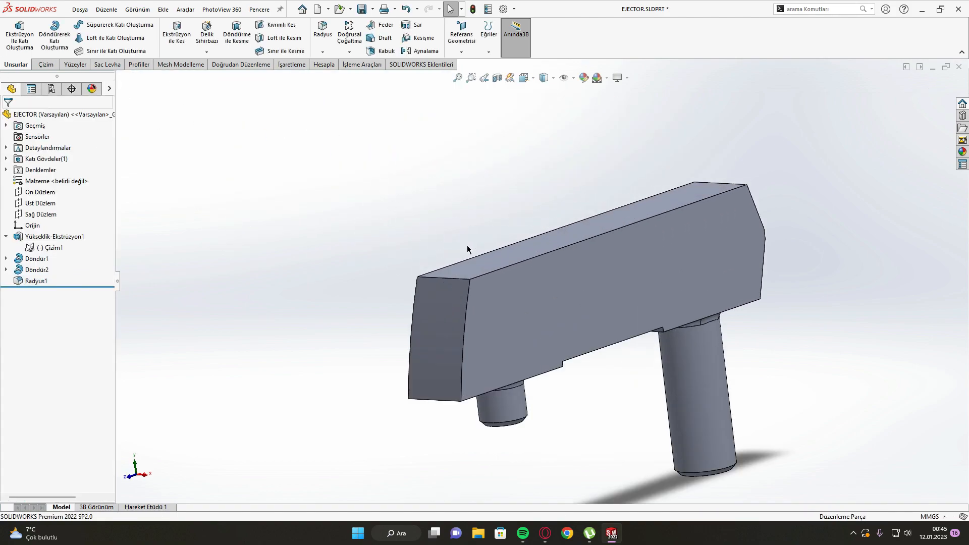
click(40, 192)
click(51, 173)
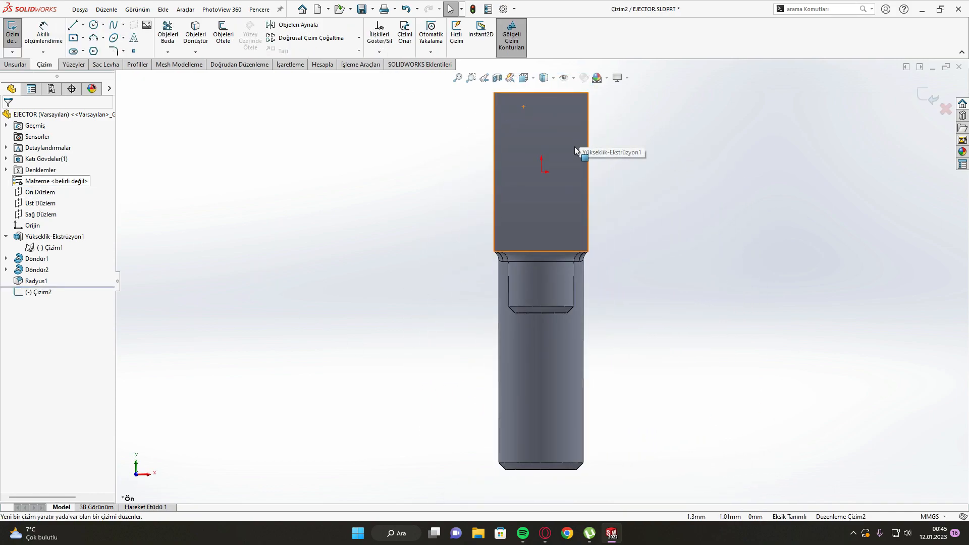
key(l)
click(549, 93)
click(549, 144)
click(588, 144)
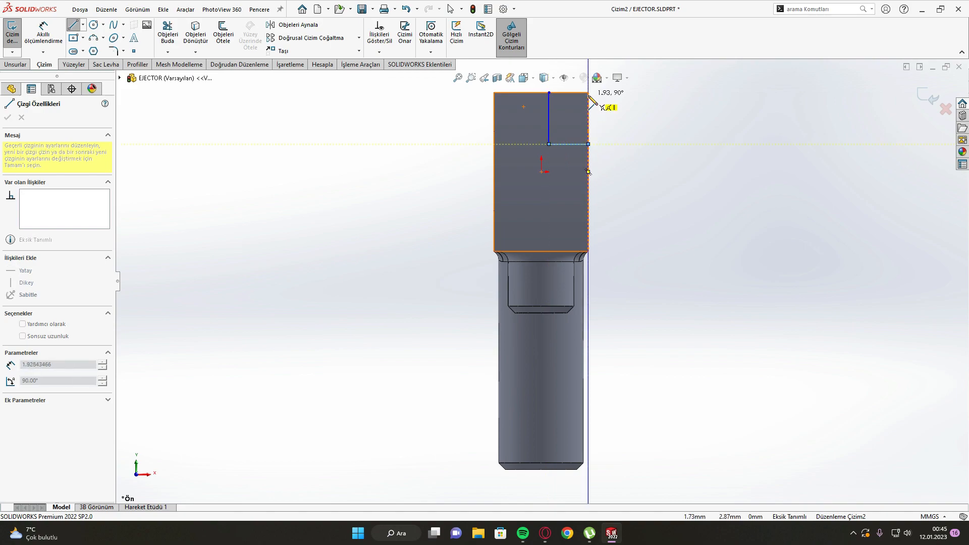
click(587, 93)
click(549, 93)
key(Escape)
Step: Dimension the height between the corner rectangle's two horizontal lines as 2.49 mm
scroll(621, 252, up, 4)
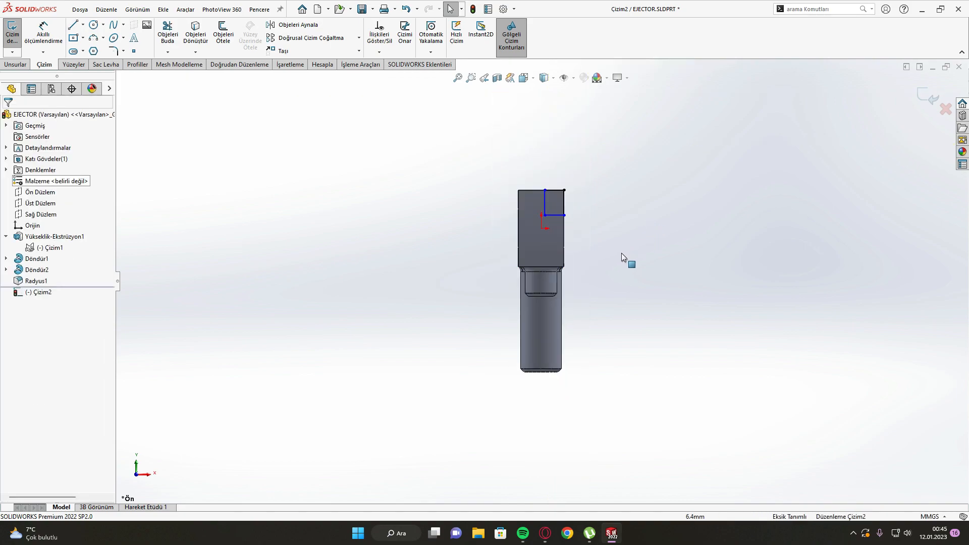
right_drag(621, 253, 618, 222)
click(557, 215)
click(553, 190)
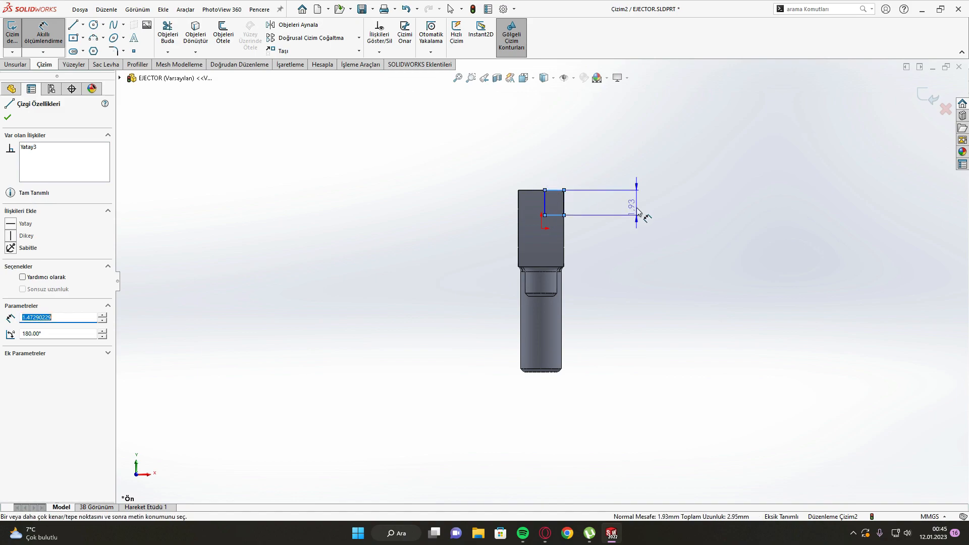
click(637, 211)
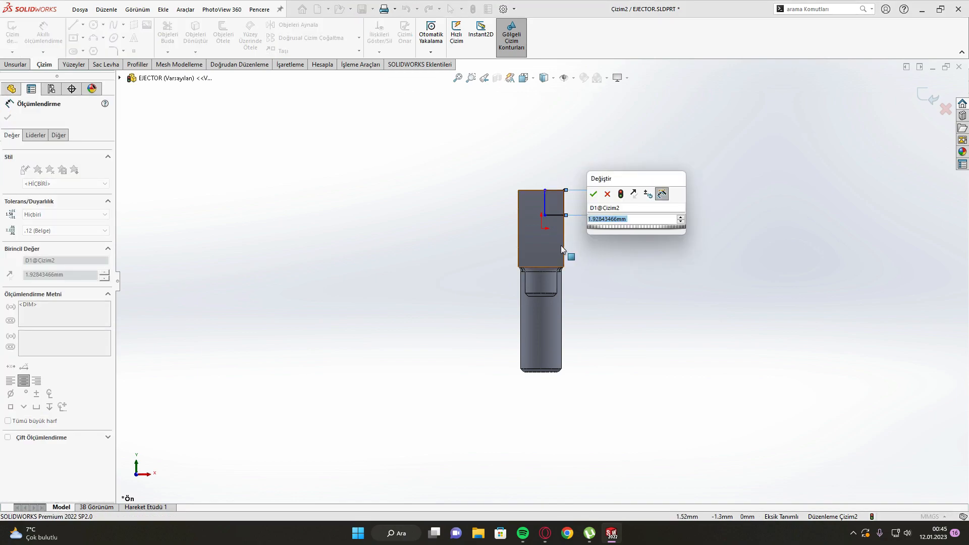
text(2.49)
key(Return)
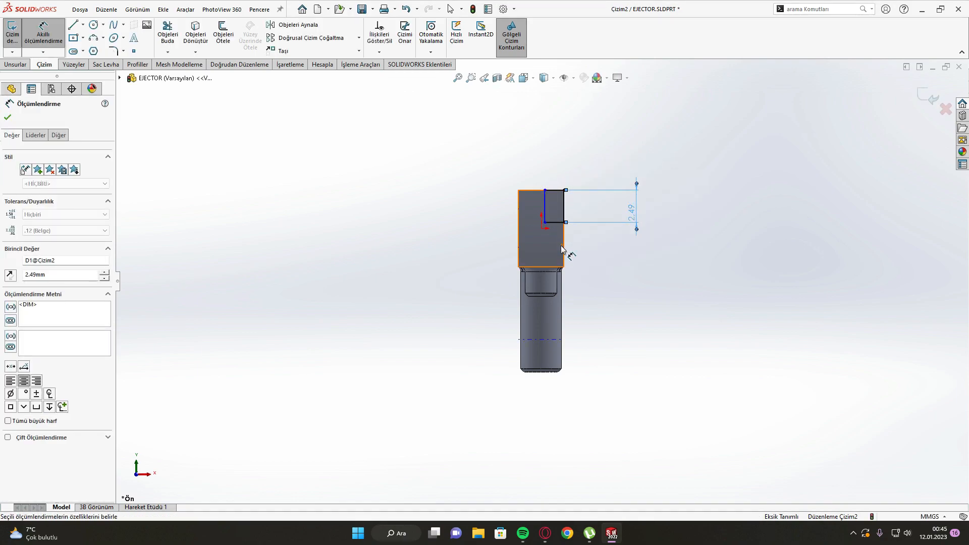
Step: Dimension the corner rectangle's width as 2.08 mm and leave the dimension tool
click(554, 190)
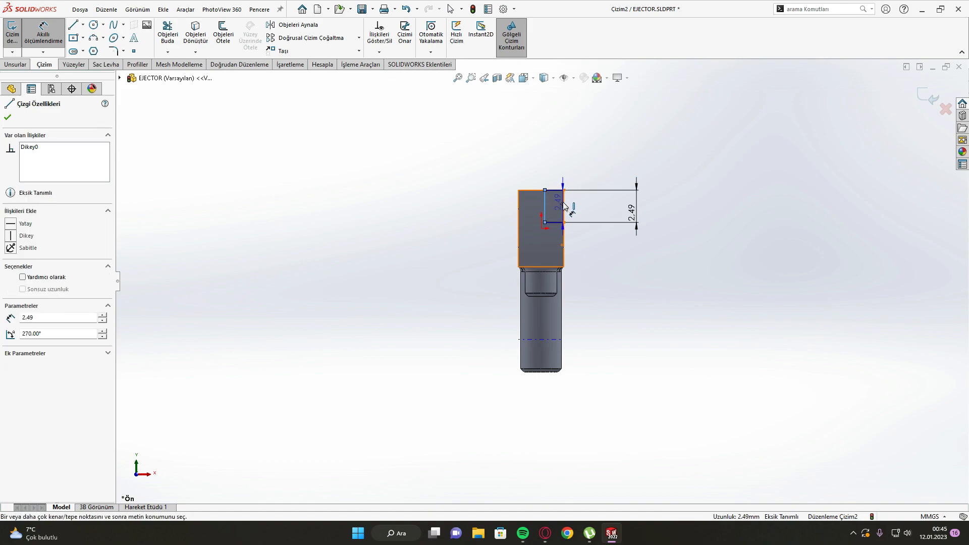
click(555, 146)
text(2.08)
key(Return)
key(Escape)
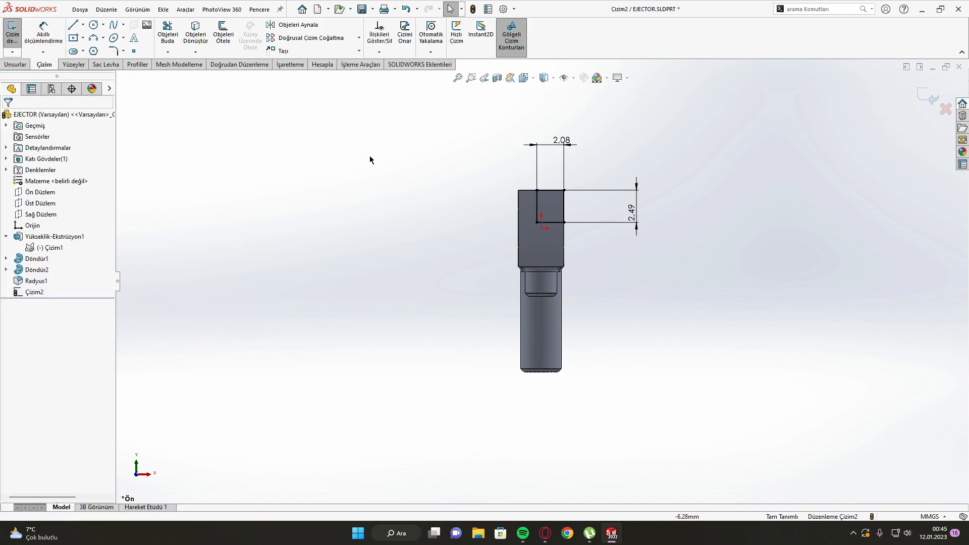
Step: Cut-extrude the corner rectangle through all in both directions to form a step along the body's upper edge
click(15, 65)
click(177, 38)
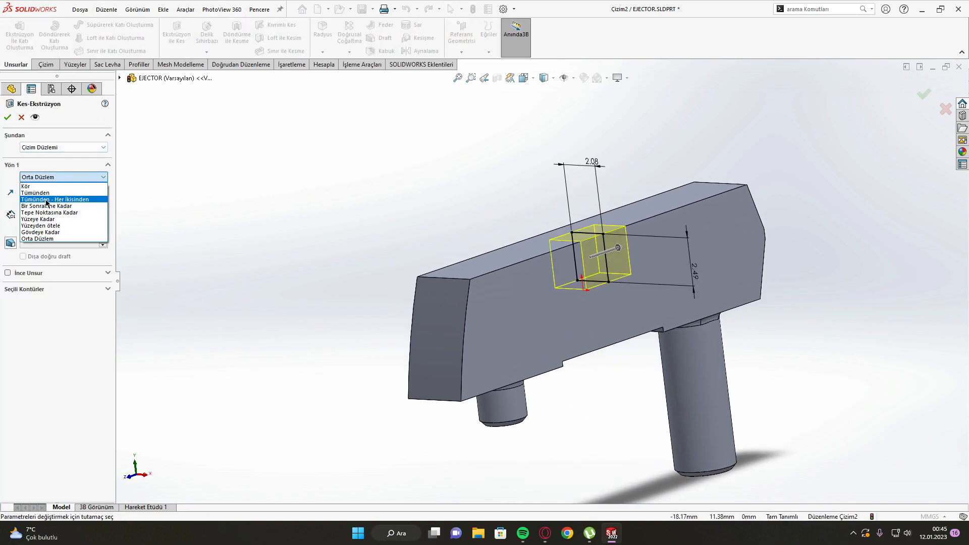
click(47, 200)
key(Return)
middle_drag(394, 373, 410, 358)
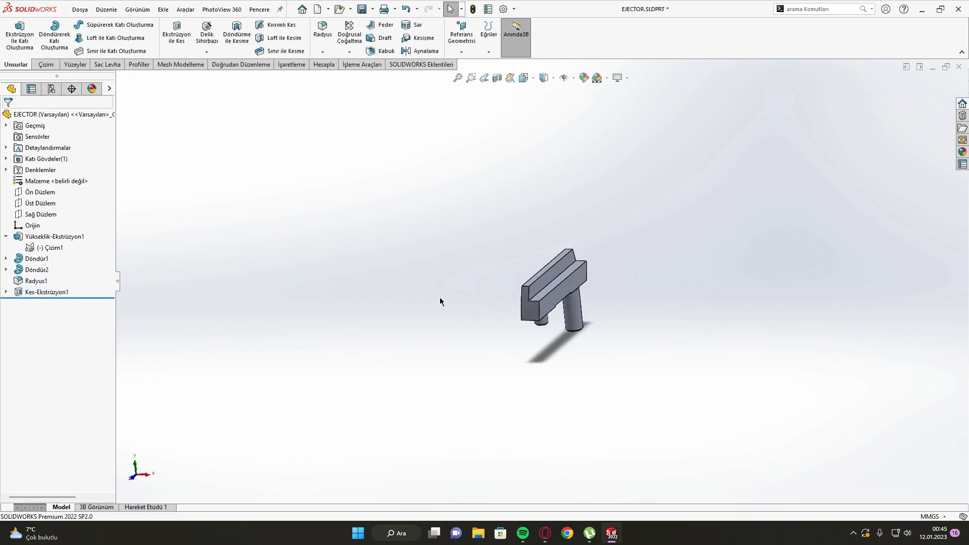
Step: Assign ASTM A36 Çelik from the steel materials to the part and show the part in isometric view
right_click(42, 167)
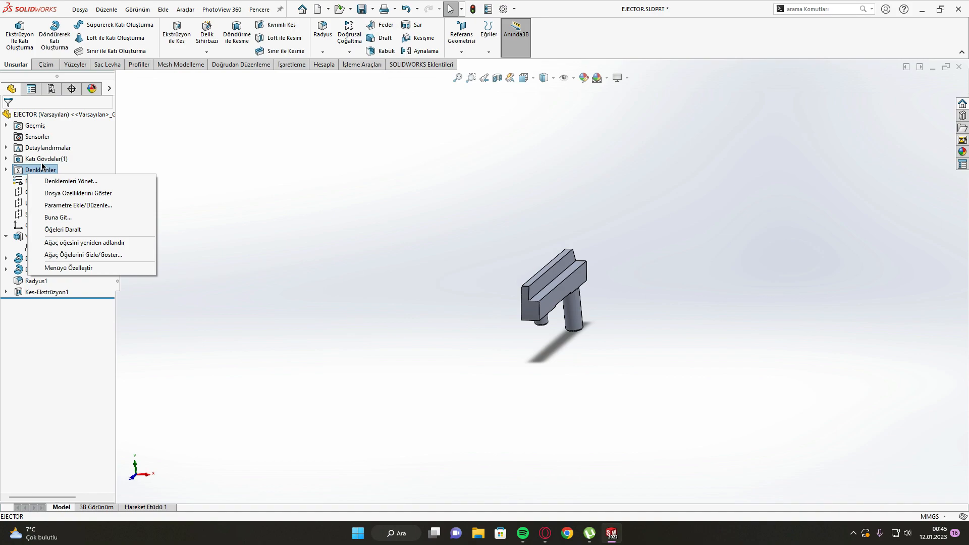
click(20, 176)
right_click(20, 177)
click(56, 183)
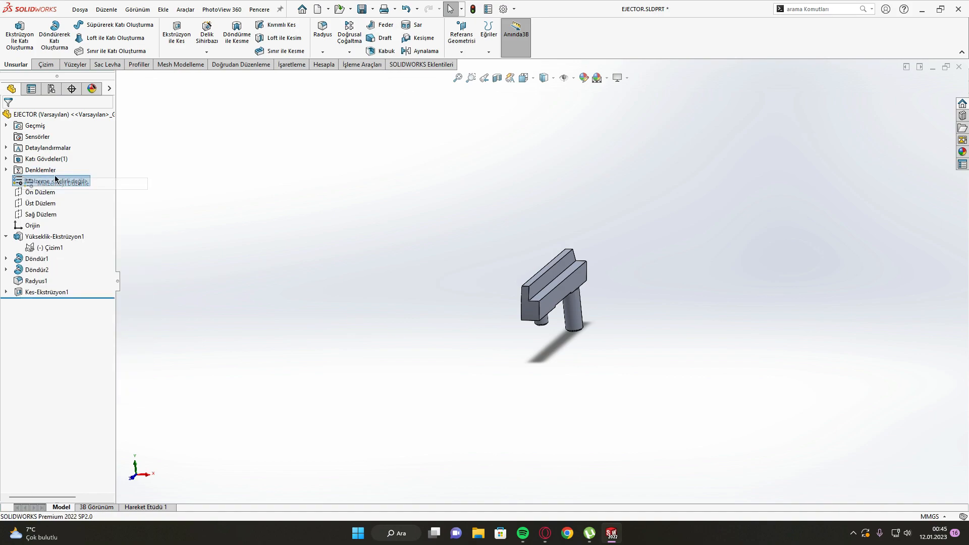
click(374, 134)
text(as)
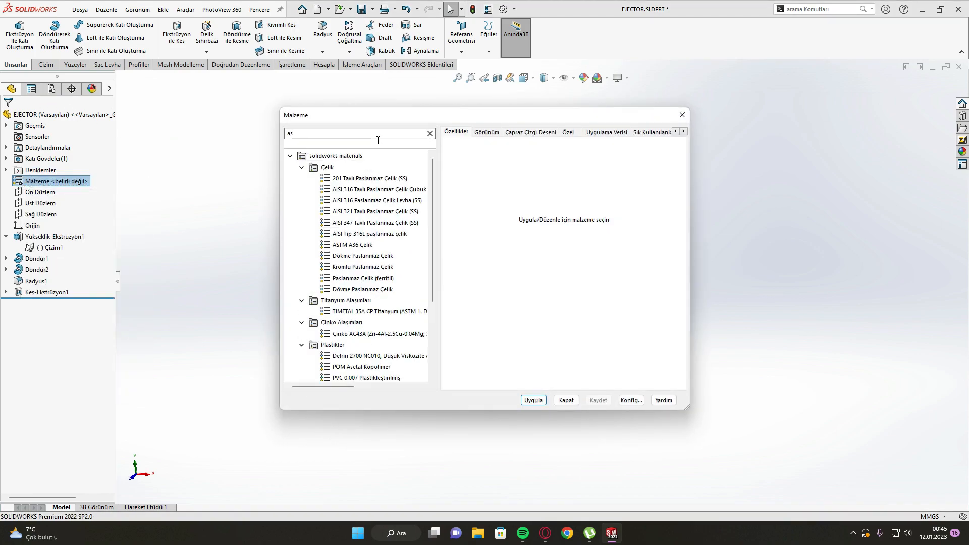
text(t)
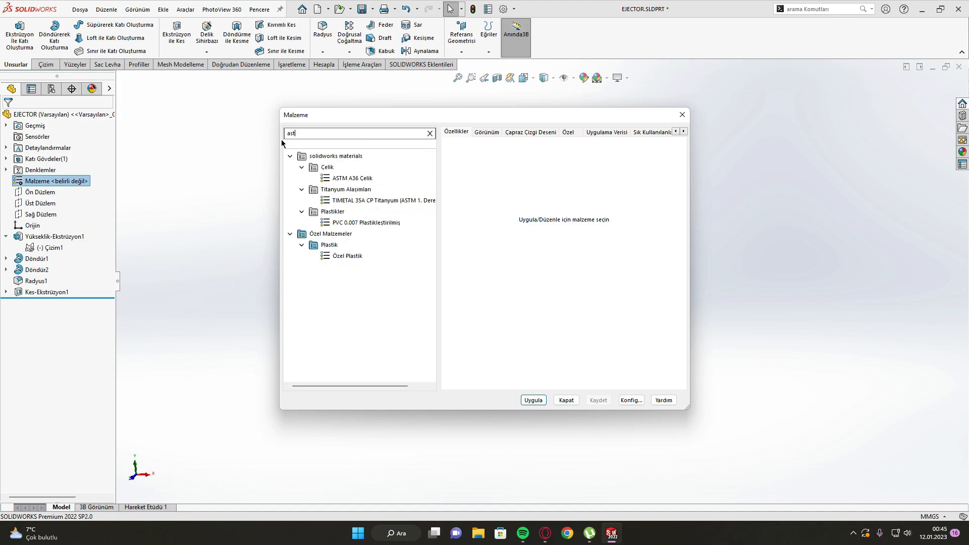
click(372, 180)
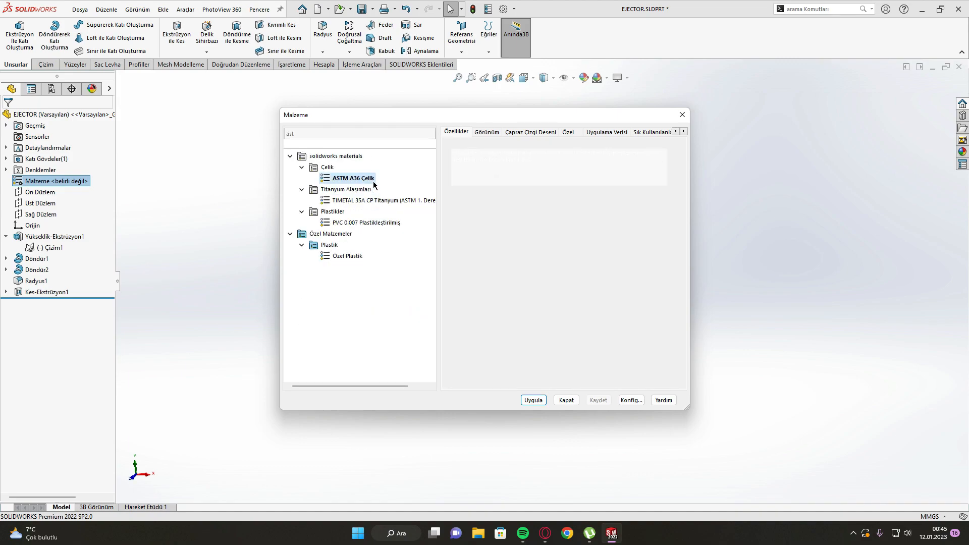
click(533, 400)
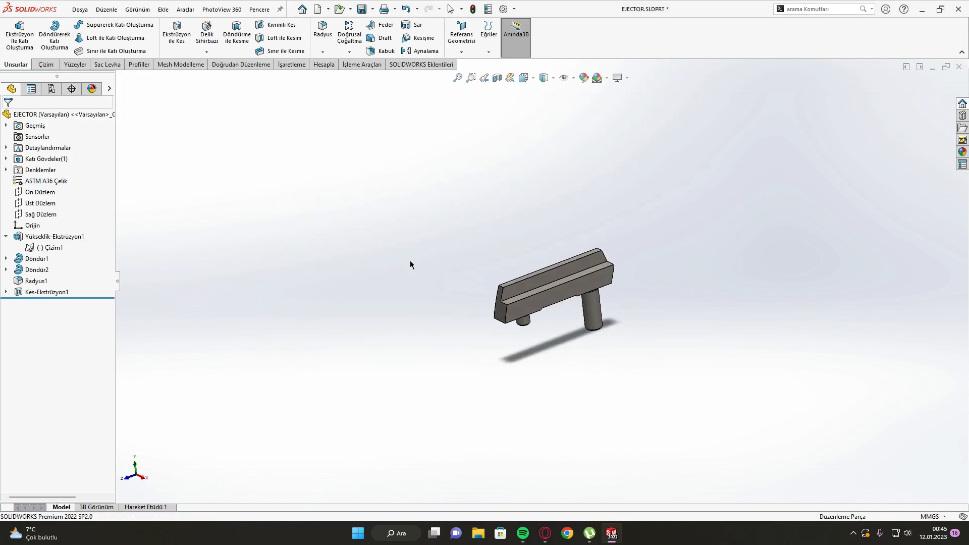
key(space)
click(447, 308)
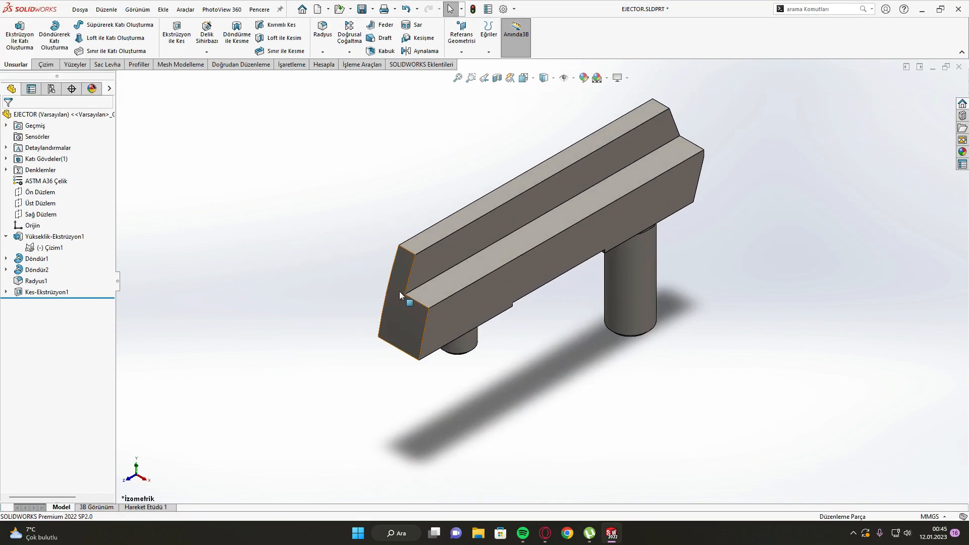